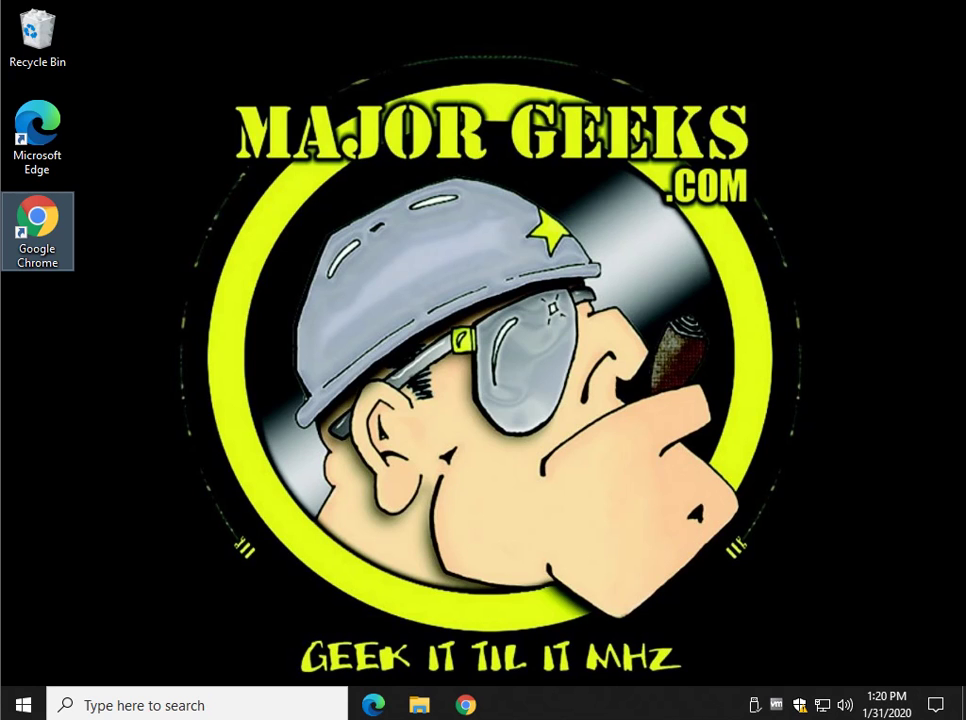
Step: Bring the MajorGeeks classic-search article forward and scroll down to its Mach2 PowerShell fix
{"action": "key", "text": "alt+Tab"}
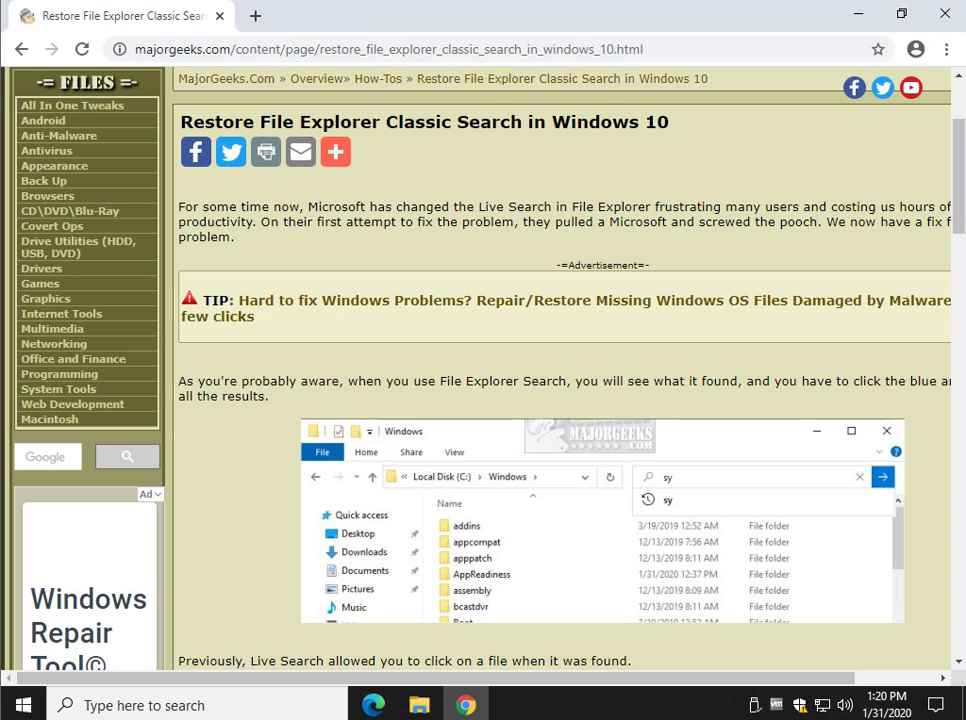
{"action": "scroll", "coordinate": [480, 370], "scroll_direction": "right", "scroll_amount": 2}
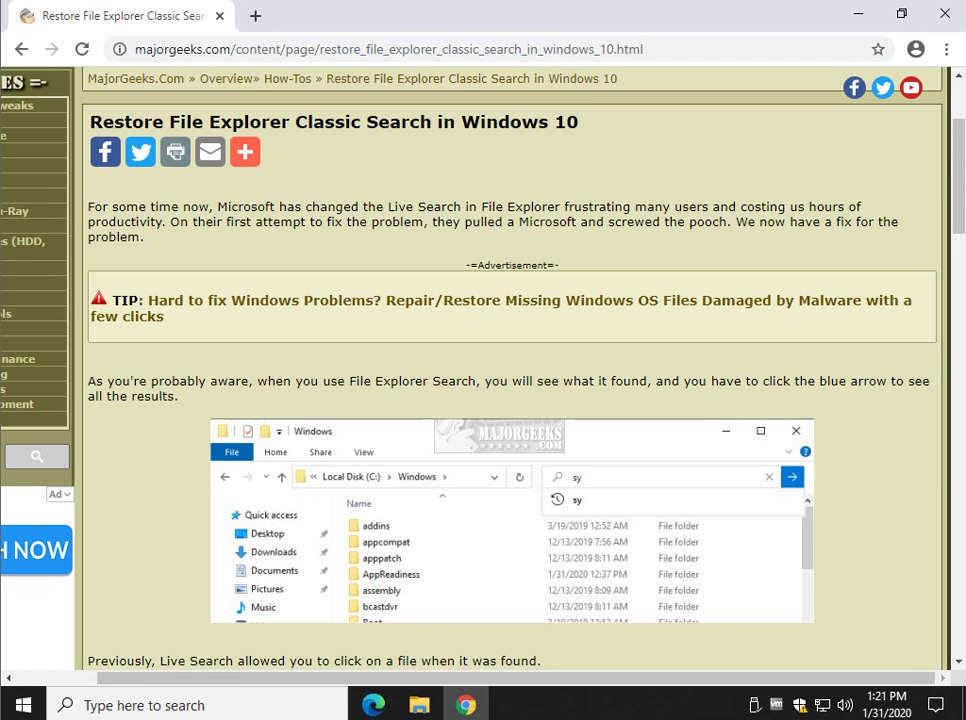
{"action": "scroll", "coordinate": [483, 370], "scroll_direction": "down", "scroll_amount": 1}
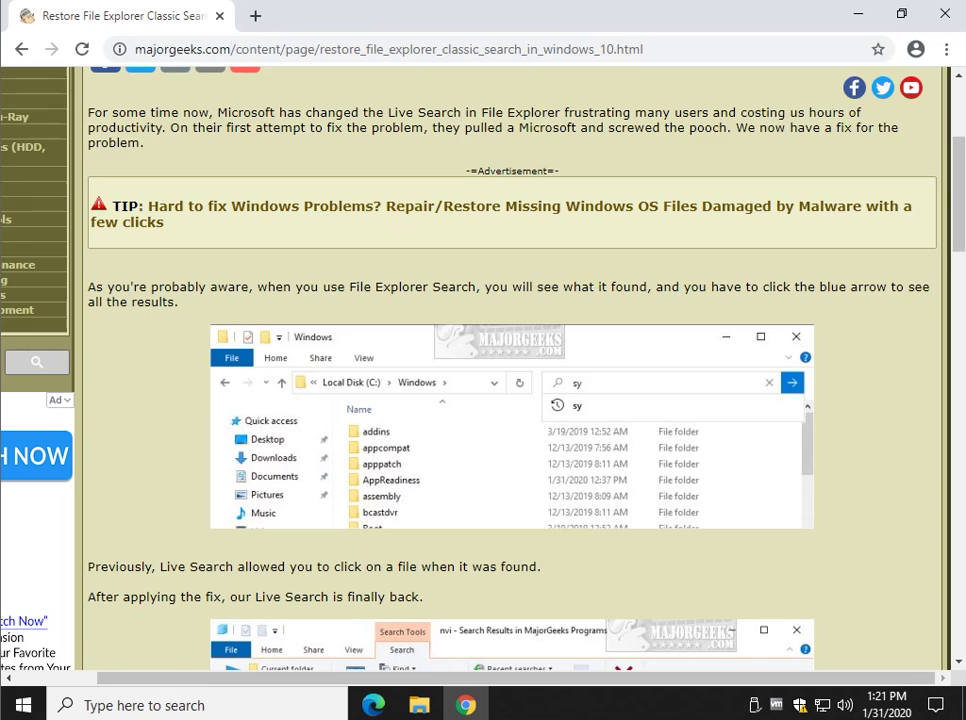
{"action": "scroll", "coordinate": [483, 370], "scroll_direction": "down", "scroll_amount": 4}
{"action": "scroll", "coordinate": [483, 370], "scroll_direction": "down", "scroll_amount": 1}
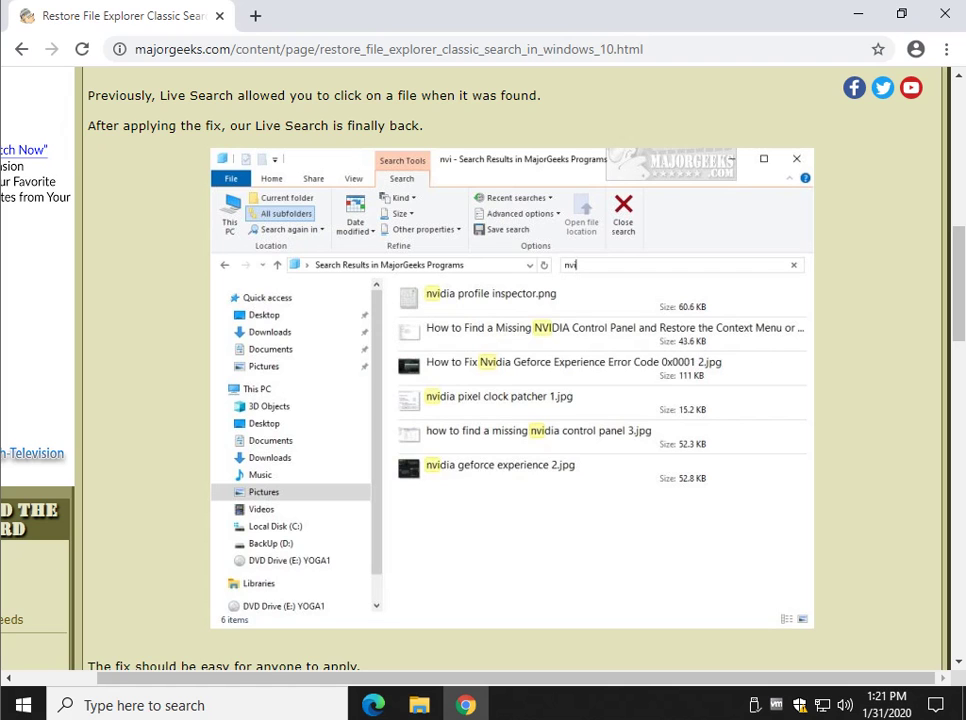
{"action": "scroll", "coordinate": [483, 370], "scroll_direction": "down", "scroll_amount": 4}
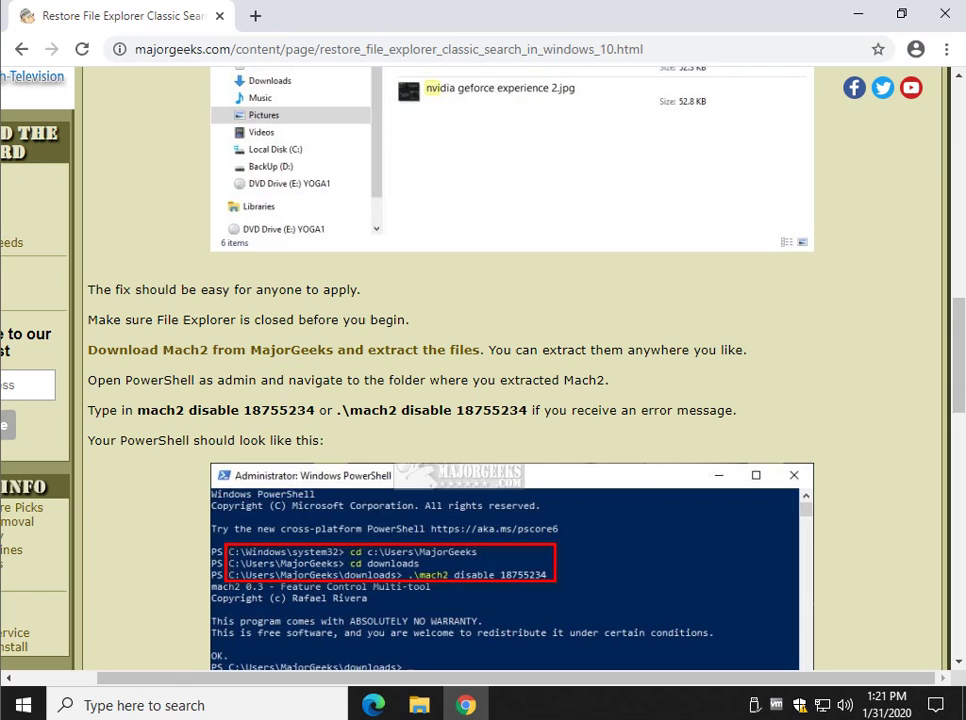
{"action": "scroll", "coordinate": [483, 370], "scroll_direction": "down", "scroll_amount": 1}
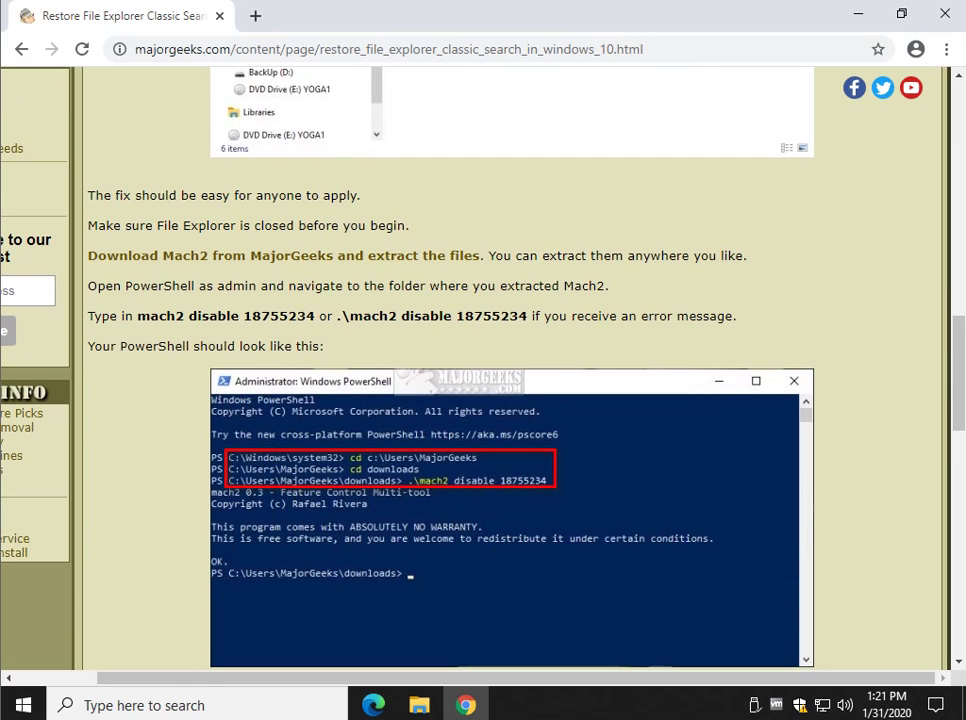
Step: Launch Windows PowerShell (Admin) via Win+X, approve UAC, then return to the Chrome article
{"action": "key", "text": "super+x"}
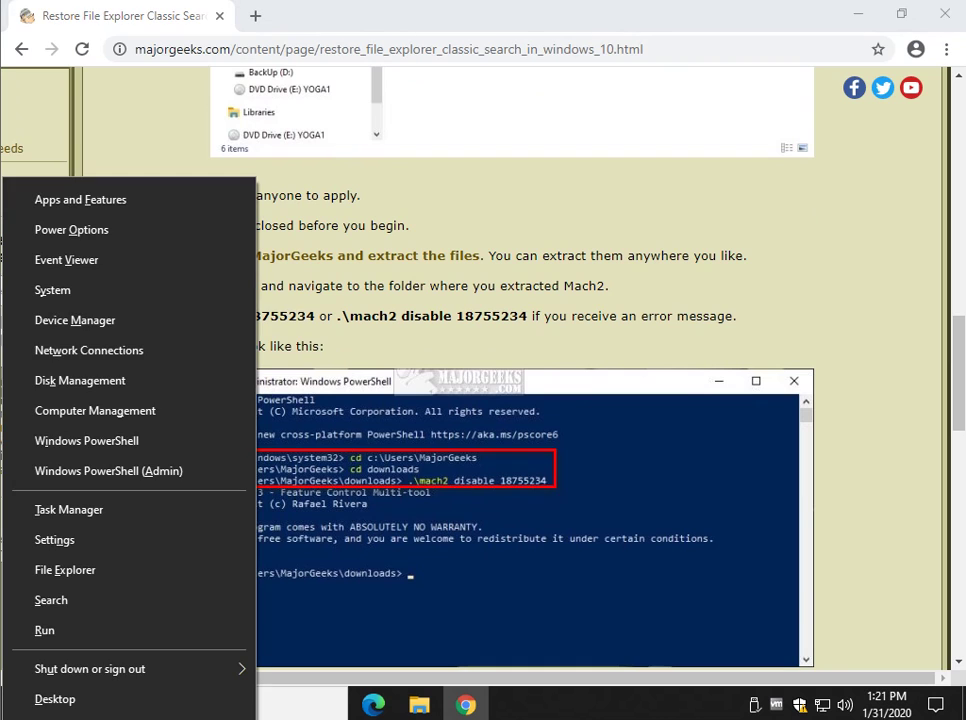
{"action": "key", "text": "Up"}
{"action": "key", "text": "Up"}
{"action": "key", "text": "Up"}
{"action": "key", "text": "Up"}
{"action": "key", "text": "Up"}
{"action": "key", "text": "Up"}
{"action": "key", "text": "Up"}
{"action": "key", "text": "Up"}
{"action": "key", "text": "Return"}
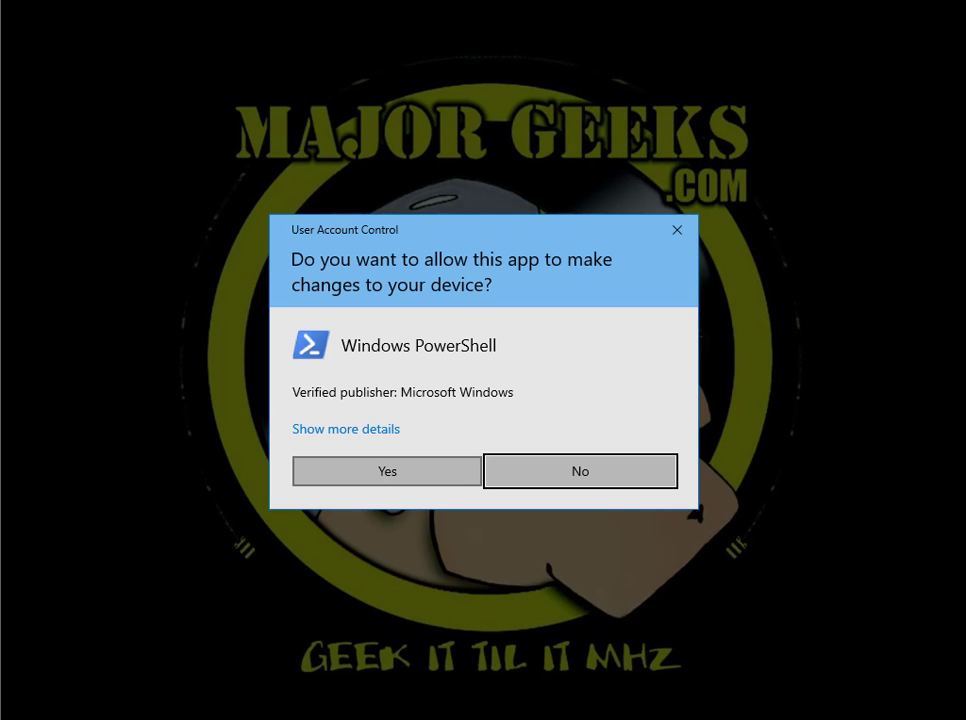
{"action": "key", "text": "alt+y"}
{"action": "left_click_drag", "start_coordinate": [487, 40], "coordinate": [494, 157]}
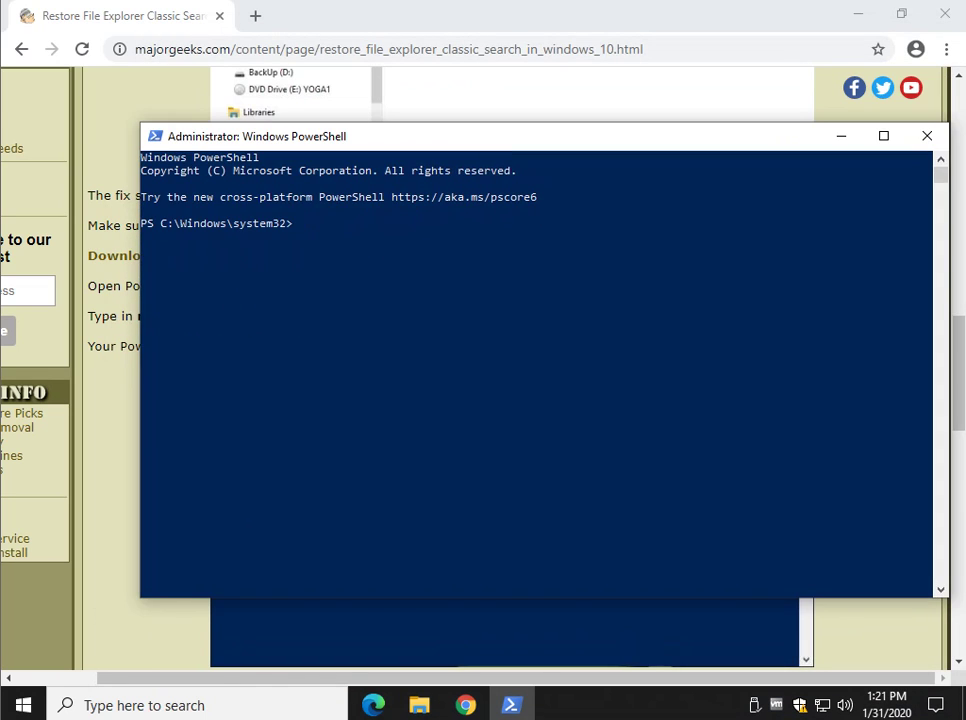
{"action": "key", "text": "alt+Tab"}
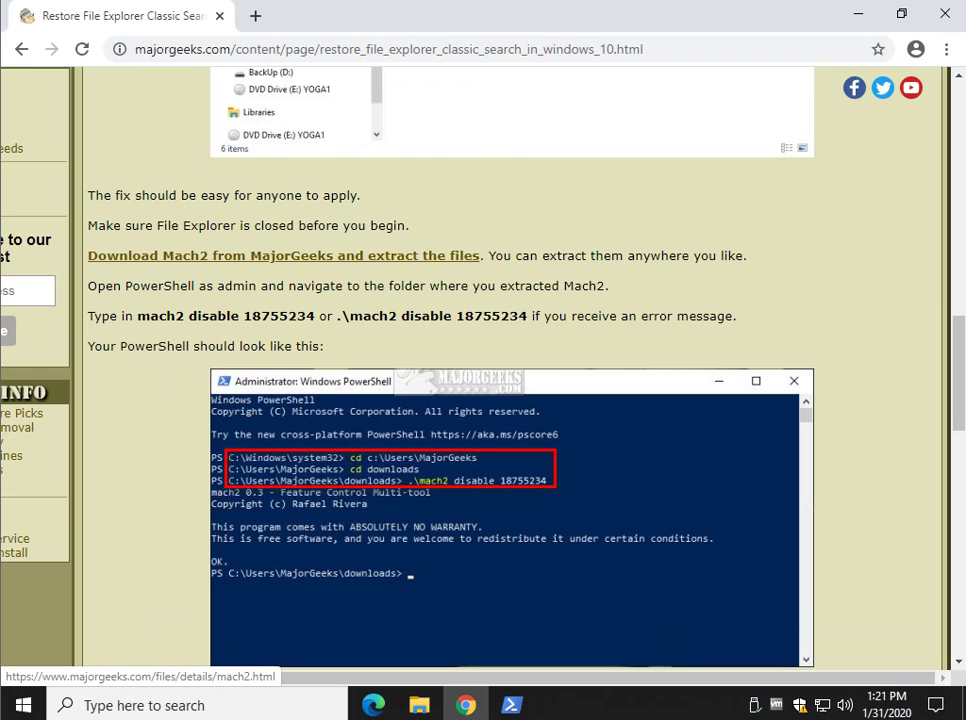
Step: Download the 64-bit Mach2 zip from the author's site and close the download tab
{"action": "left_click", "coordinate": [283, 255]}
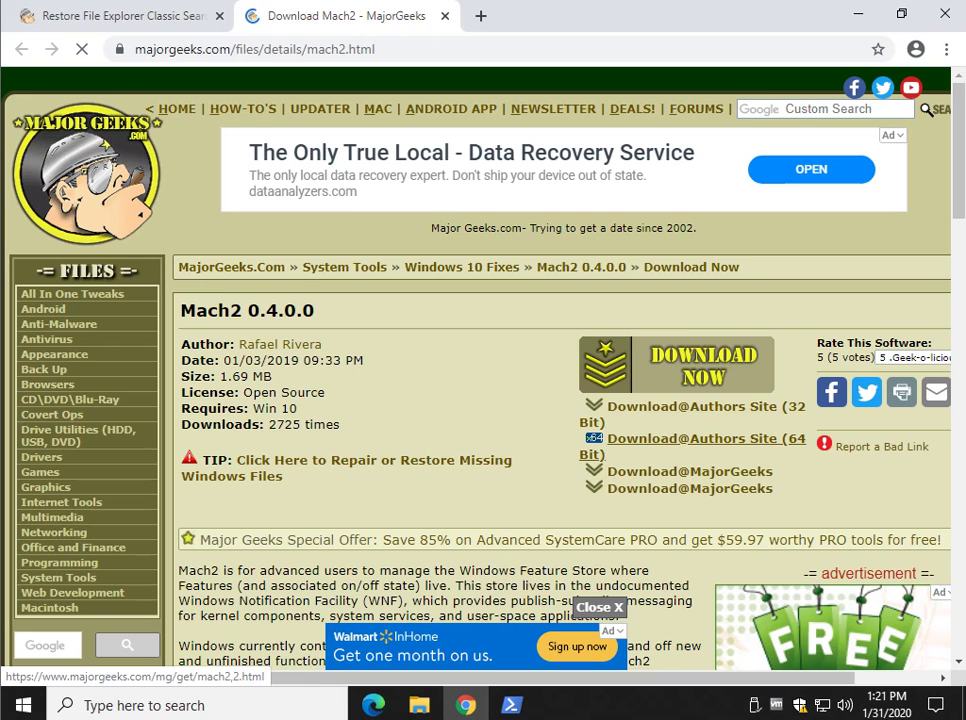
{"action": "left_click", "coordinate": [700, 438]}
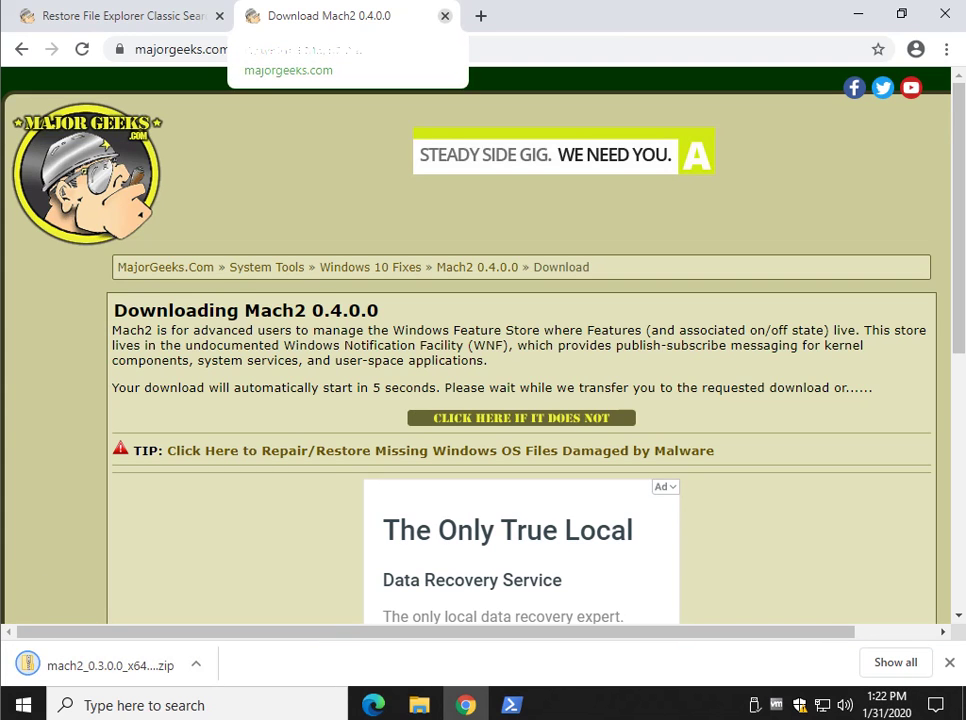
{"action": "left_click", "coordinate": [445, 16]}
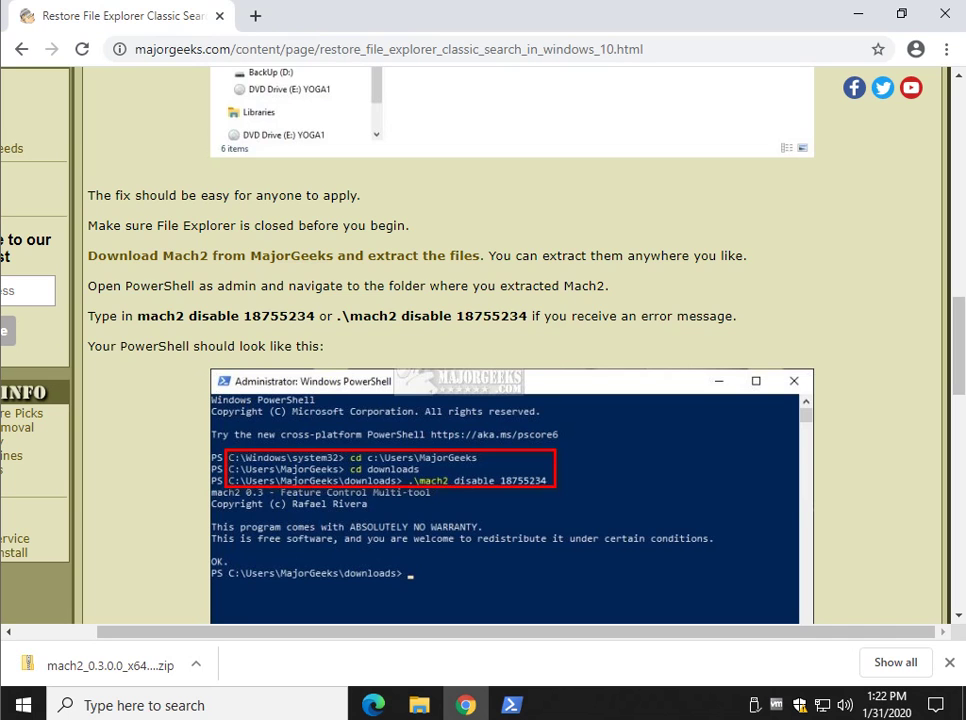
{"action": "scroll", "coordinate": [480, 350], "scroll_direction": "down", "scroll_amount": 1}
Step: Extract the Mach2 zip straight into the Downloads folder, replacing the existing files
{"action": "left_click", "coordinate": [110, 665]}
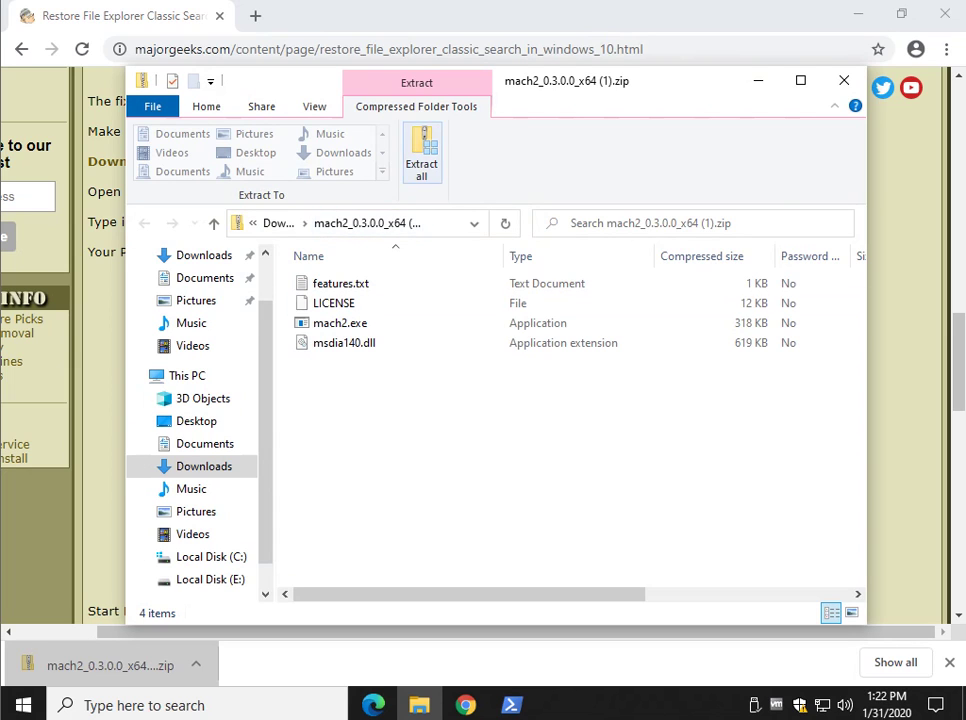
{"action": "left_click", "coordinate": [421, 155]}
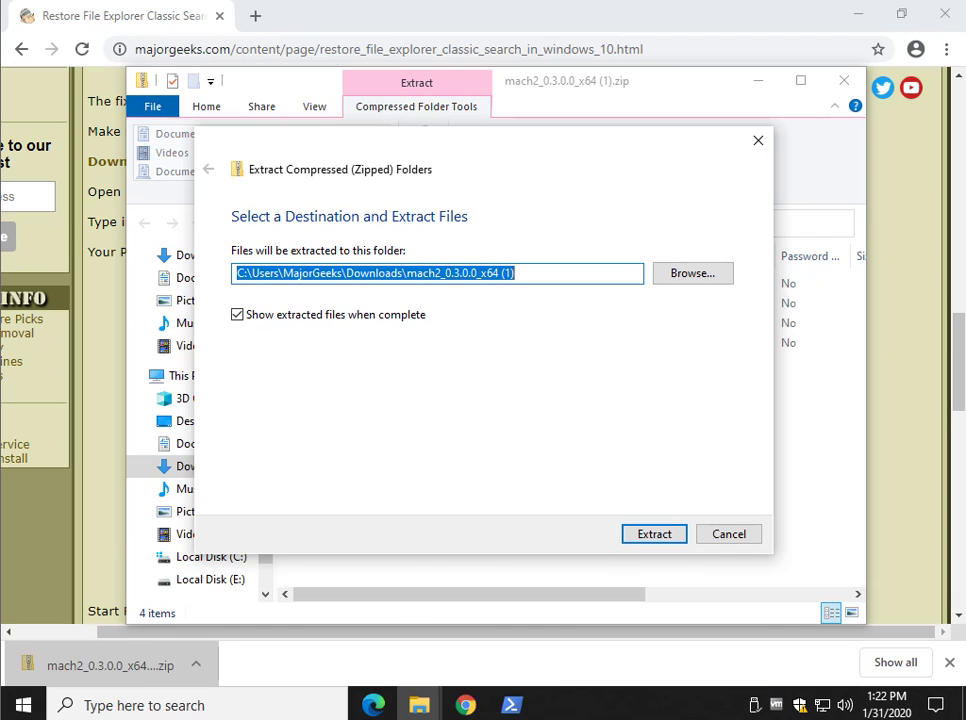
{"action": "left_click", "coordinate": [466, 273]}
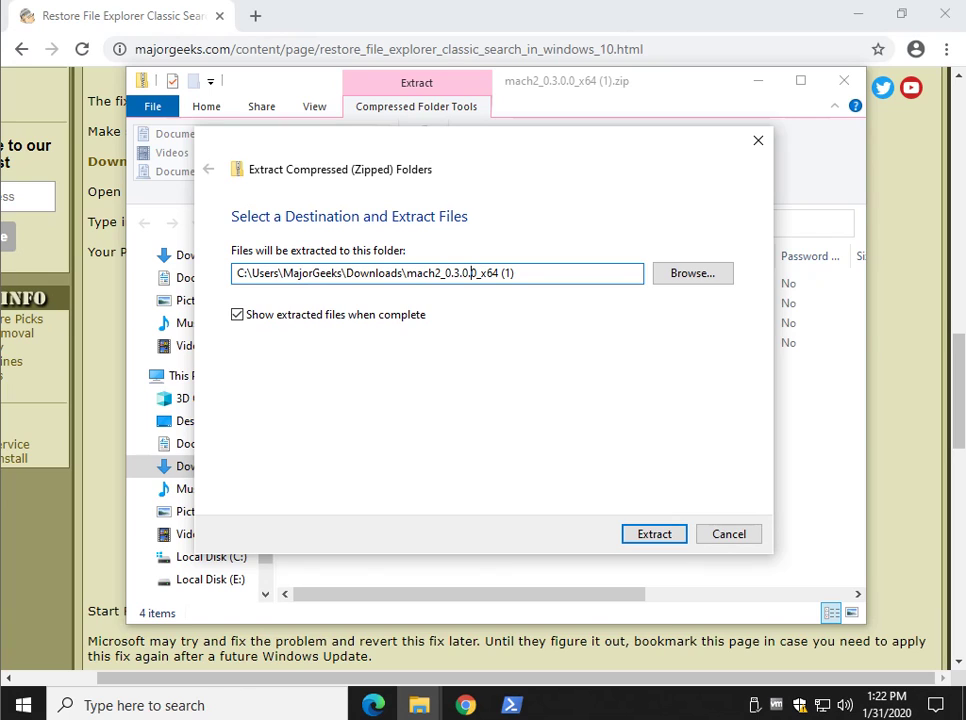
{"action": "key", "text": "shift+Left"}
{"action": "key", "text": "shift+Left"}
{"action": "key", "text": "shift+Left"}
{"action": "key", "text": "shift+Left"}
{"action": "key", "text": "shift+Left"}
{"action": "key", "text": "shift+Left"}
{"action": "key", "text": "shift+Left"}
{"action": "key", "text": "shift+Left"}
{"action": "key", "text": "shift+Left"}
{"action": "key", "text": "shift+Left"}
{"action": "key", "text": "shift+Left"}
{"action": "key", "text": "shift+Left"}
{"action": "key", "text": "shift+Left"}
{"action": "key", "text": "shift+Left"}
{"action": "key", "text": "shift+Left"}
{"action": "key", "text": "shift+Left"}
{"action": "key", "text": "shift+Left"}
{"action": "key", "text": "shift+Left"}
{"action": "key", "text": "shift+Left"}
{"action": "key", "text": "shift+Left"}
{"action": "key", "text": "shift+Right"}
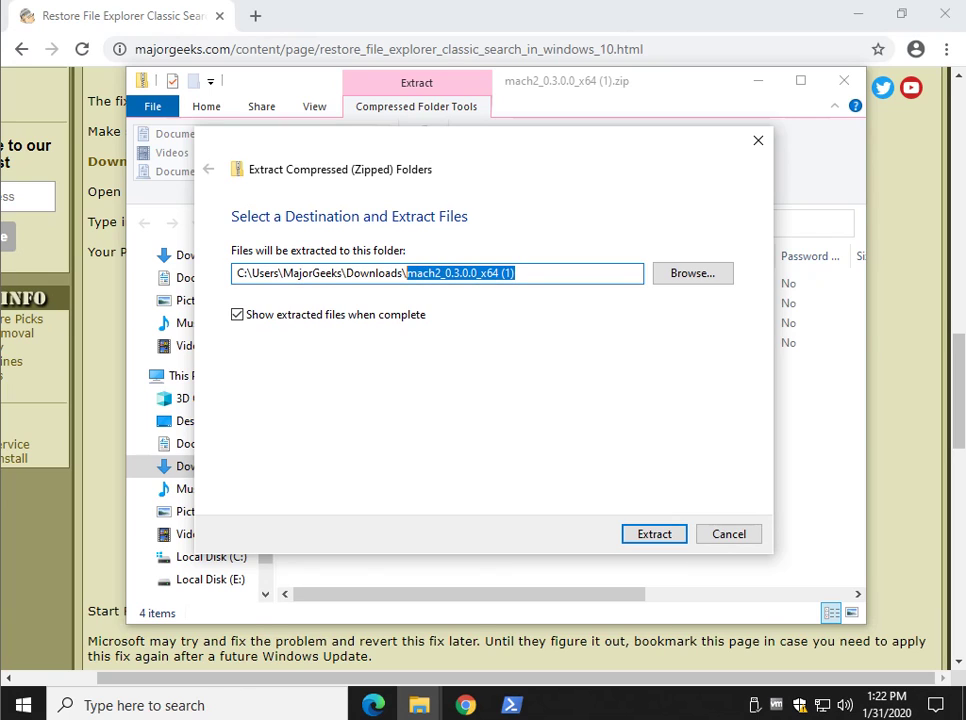
{"action": "key", "text": "BackSpace"}
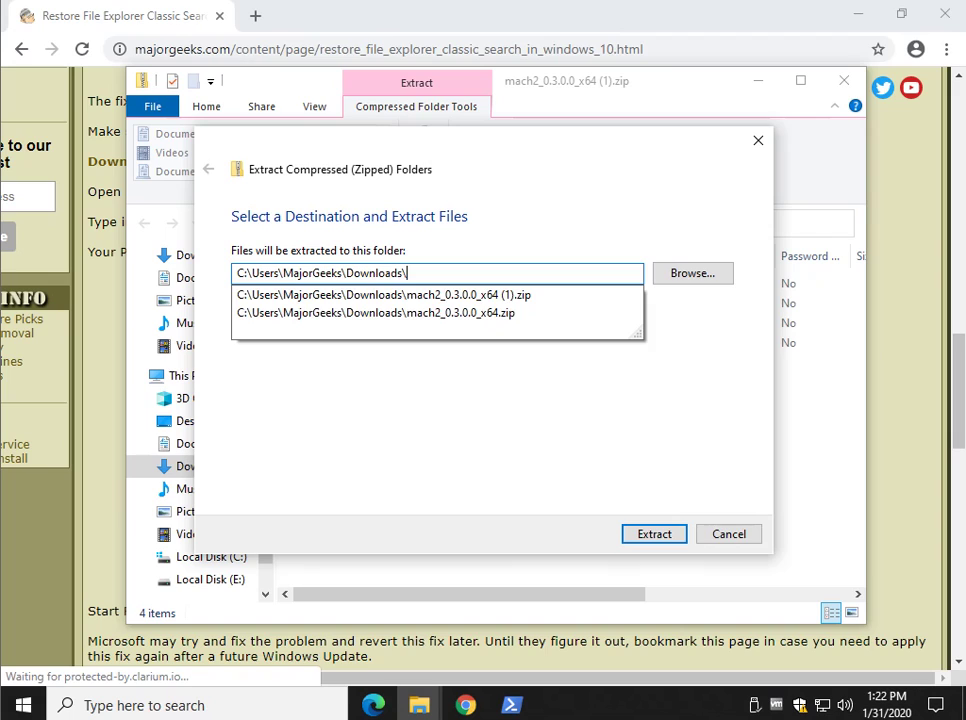
{"action": "key", "text": "Escape"}
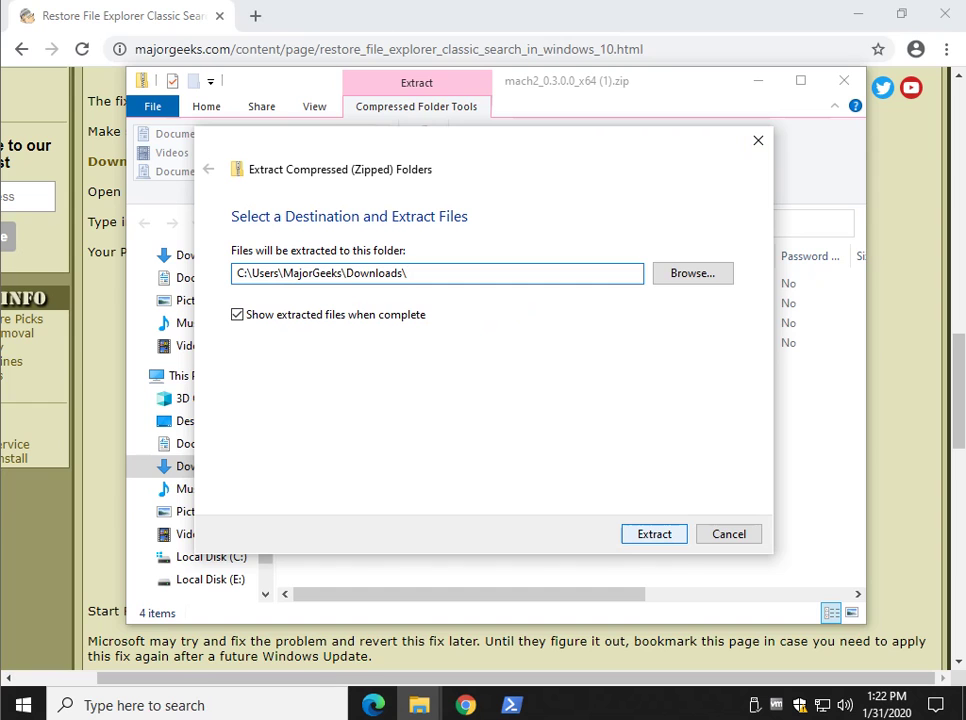
{"action": "key", "text": "Return"}
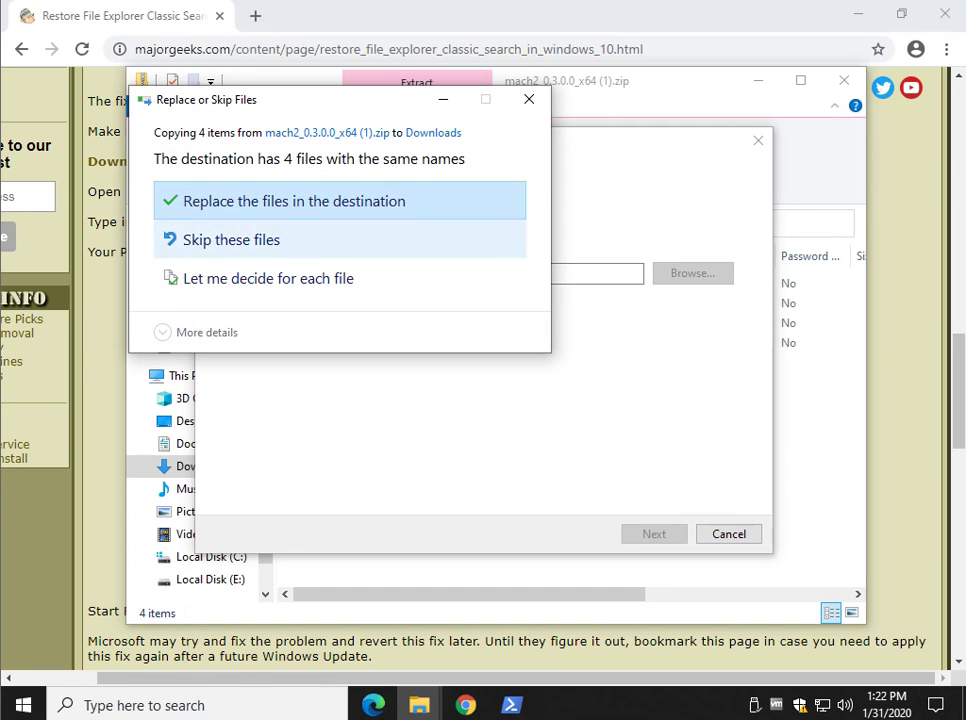
{"action": "key", "text": "Return"}
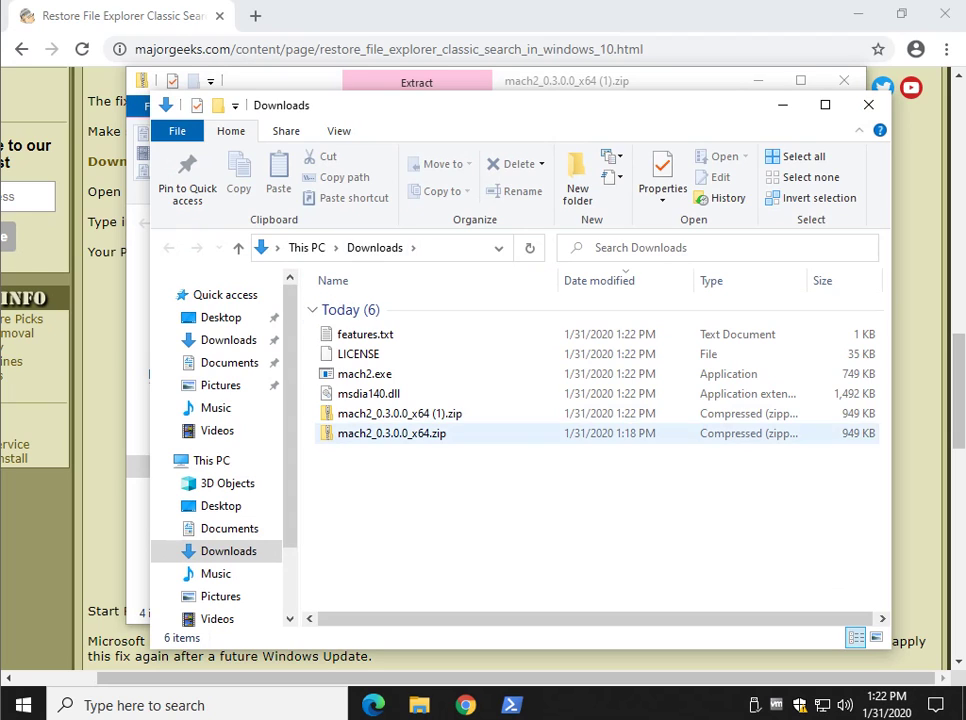
Step: Select the extracted mach2.exe, then put the article back in front
{"action": "left_click", "coordinate": [364, 373]}
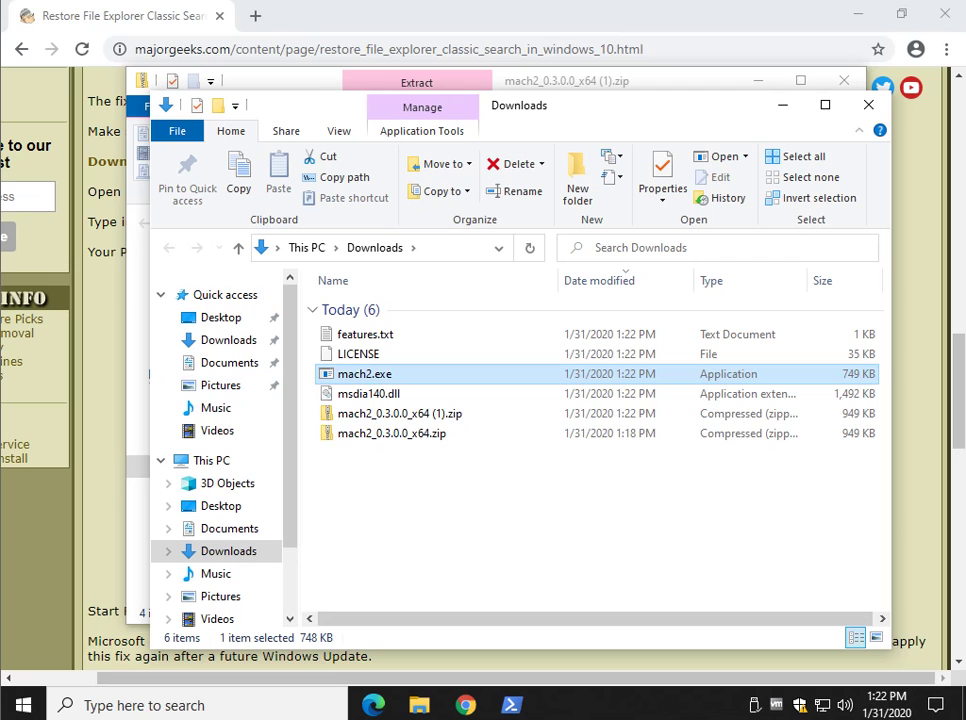
{"action": "left_click", "coordinate": [640, 80]}
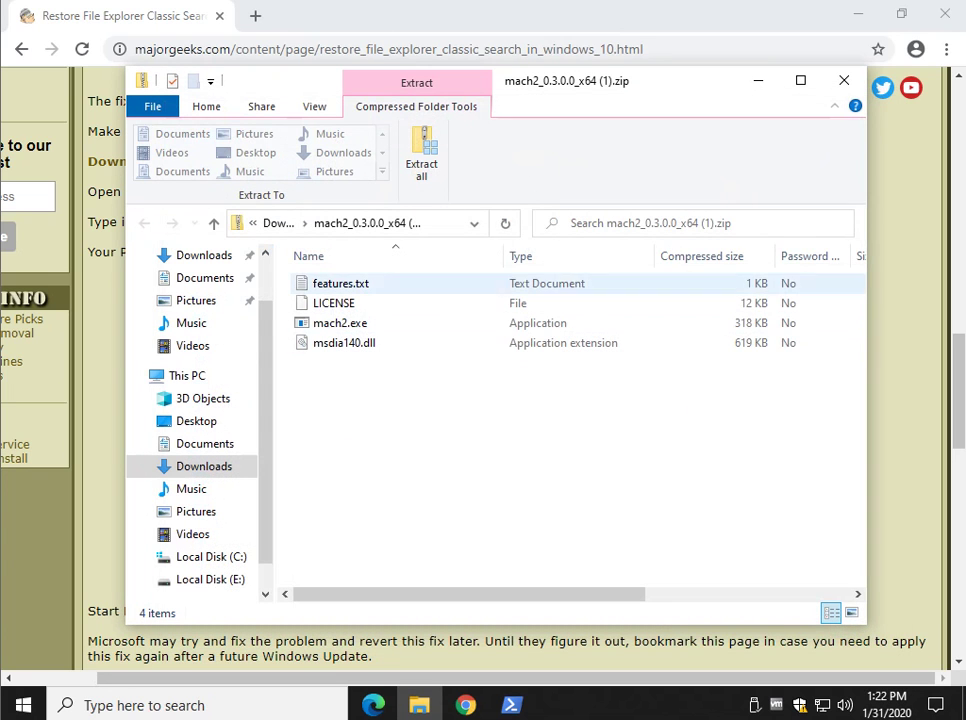
{"action": "key", "text": "alt+Tab"}
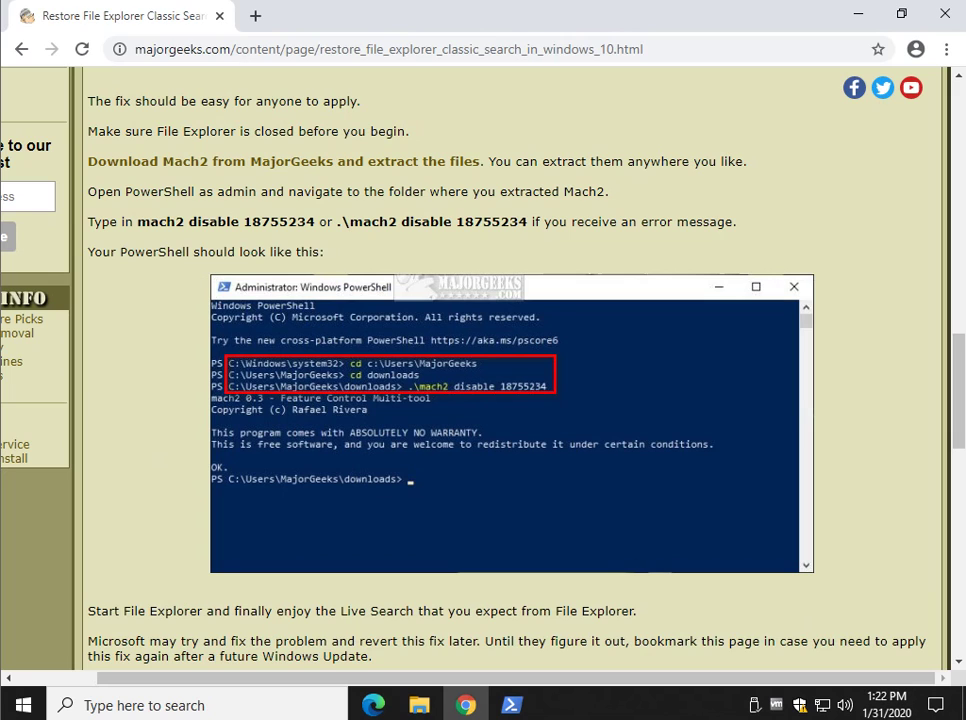
Step: In admin PowerShell, go to C:\ and then C:\users, listing each with dir
{"action": "left_click", "coordinate": [511, 705]}
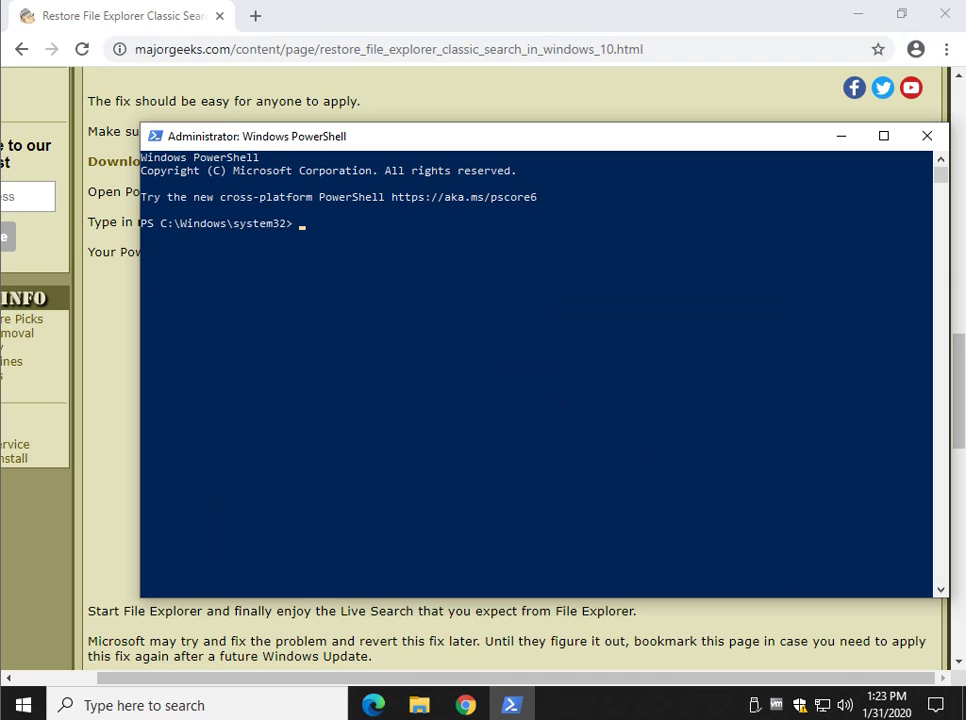
{"action": "type", "text": "cd\\"}
{"action": "key", "text": "Return"}
{"action": "type", "text": "dir"}
{"action": "key", "text": "Return"}
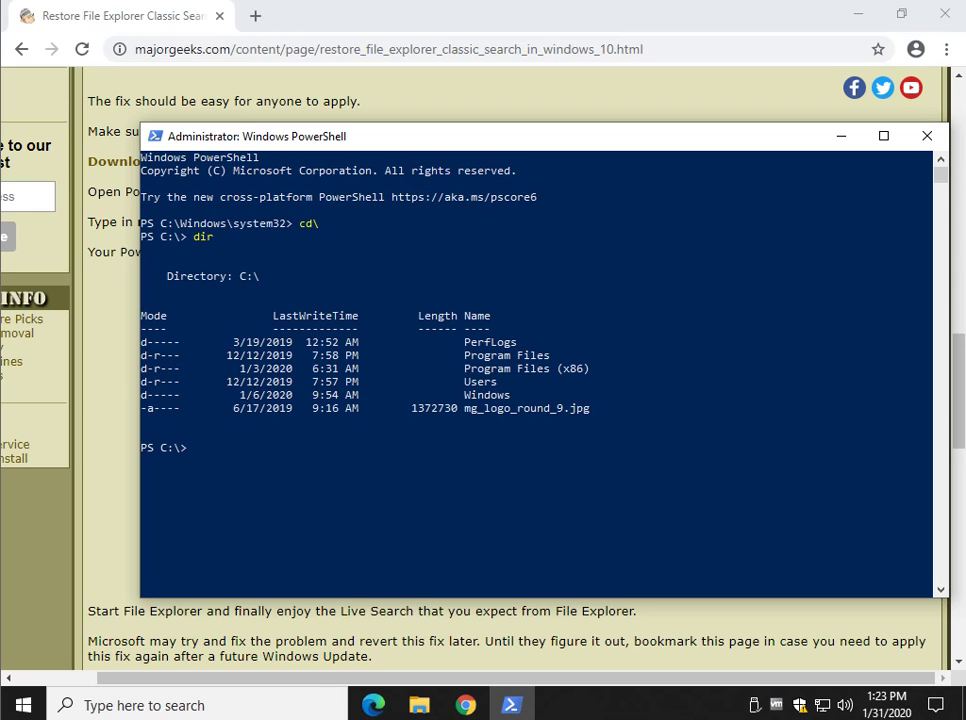
{"action": "type", "text": "cd users"}
{"action": "key", "text": "Return"}
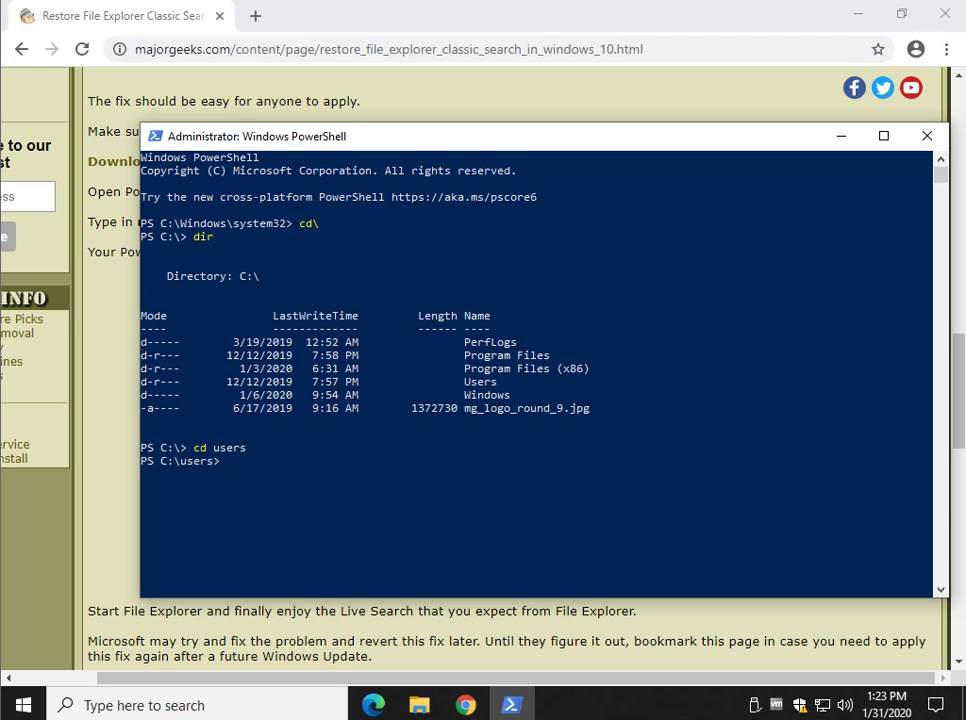
{"action": "type", "text": "dir"}
{"action": "key", "text": "Return"}
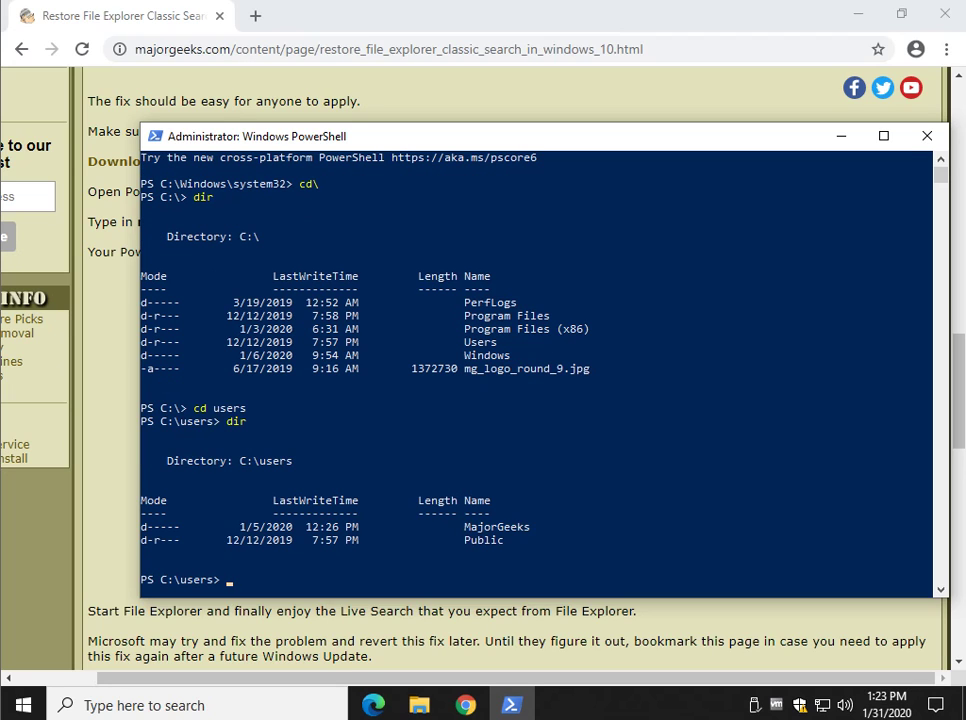
Step: Move into majorgeeks\downloads and list it, showing mach2.exe and the other files
{"action": "type", "text": "cd majorgeeks"}
{"action": "key", "text": "Return"}
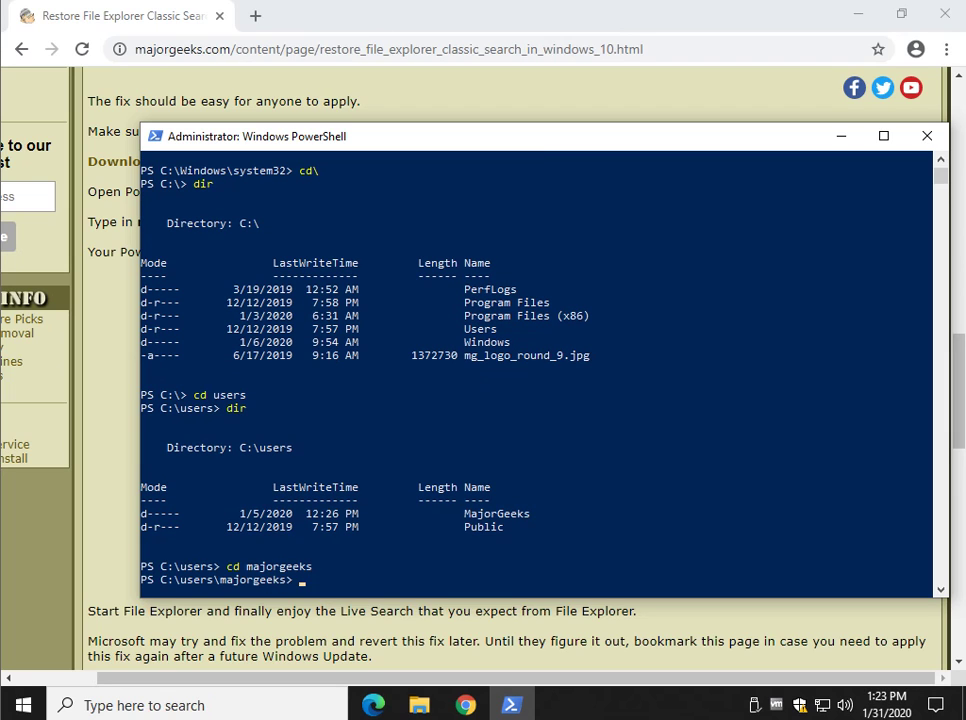
{"action": "type", "text": "dir"}
{"action": "key", "text": "Return"}
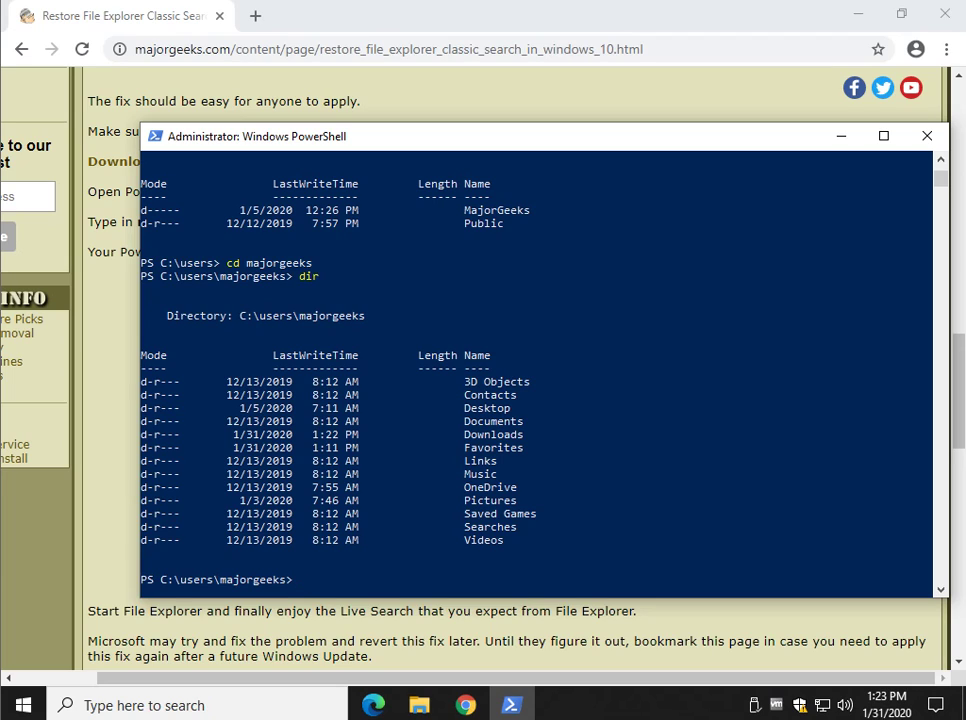
{"action": "type", "text": "cd downloads"}
{"action": "key", "text": "Return"}
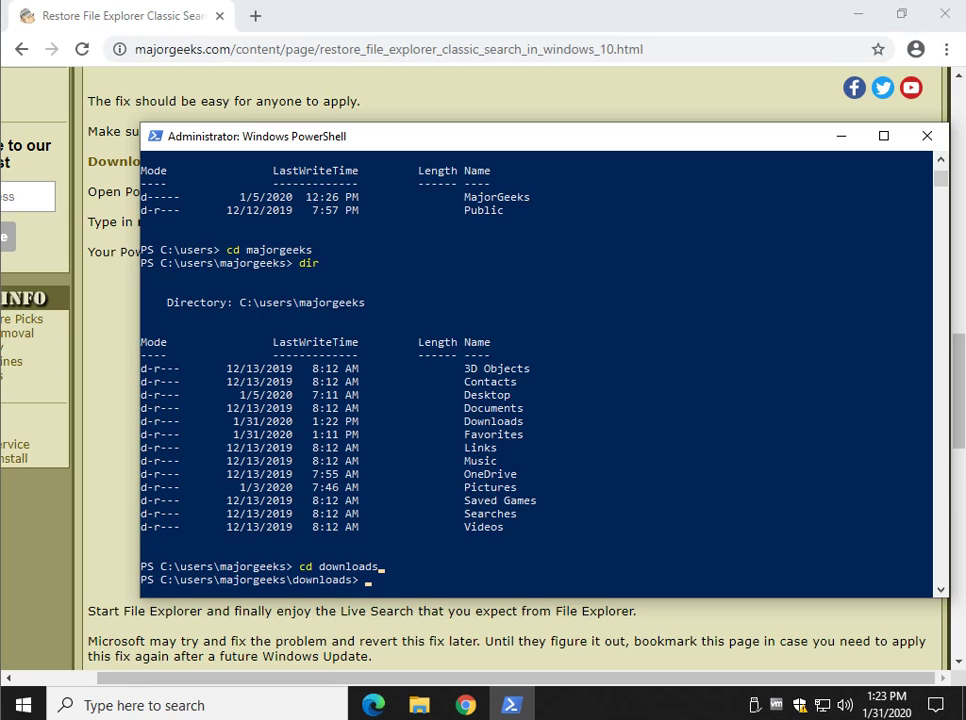
{"action": "type", "text": "dir"}
{"action": "key", "text": "Return"}
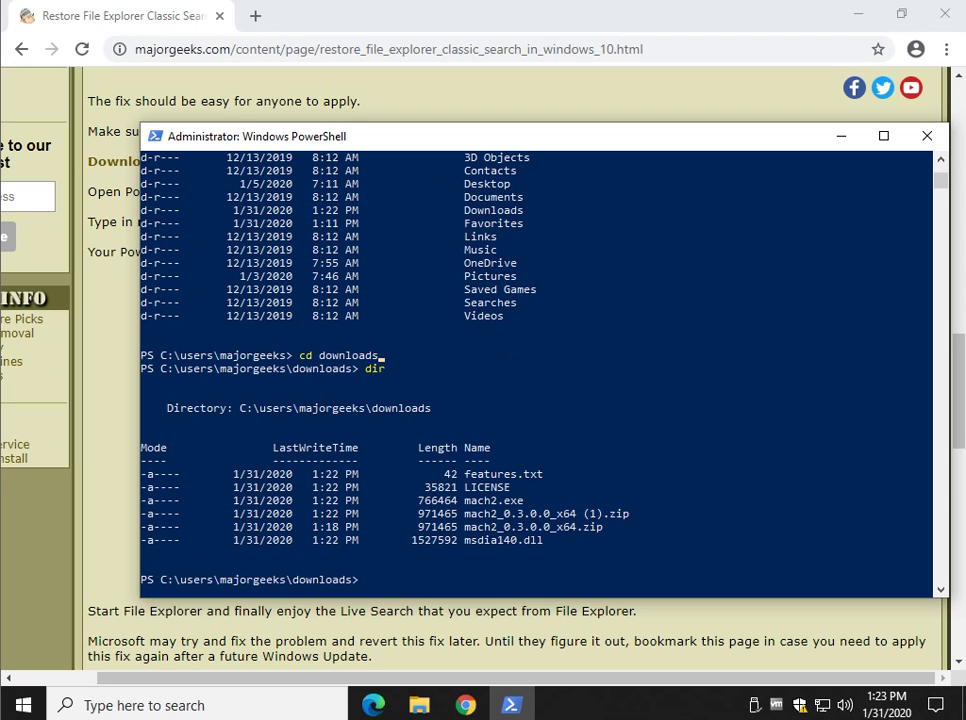
Step: Copy 'mach2 disable 18755234' from the article and run it in PowerShell, which rejects it
{"action": "key", "text": "alt+Tab"}
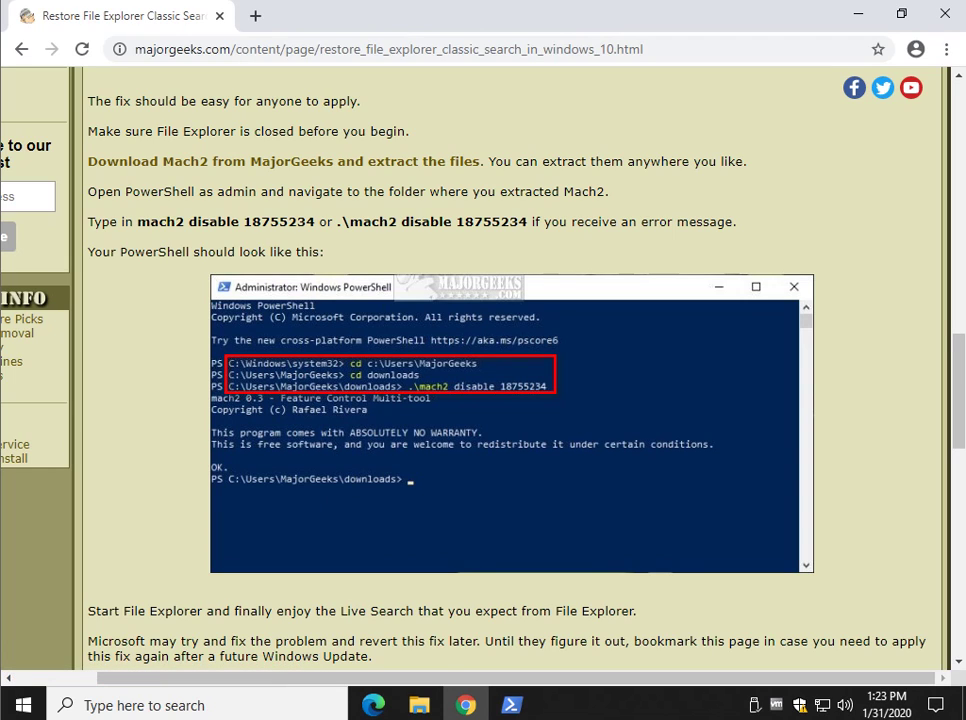
{"action": "left_click_drag", "start_coordinate": [138, 221], "coordinate": [315, 221]}
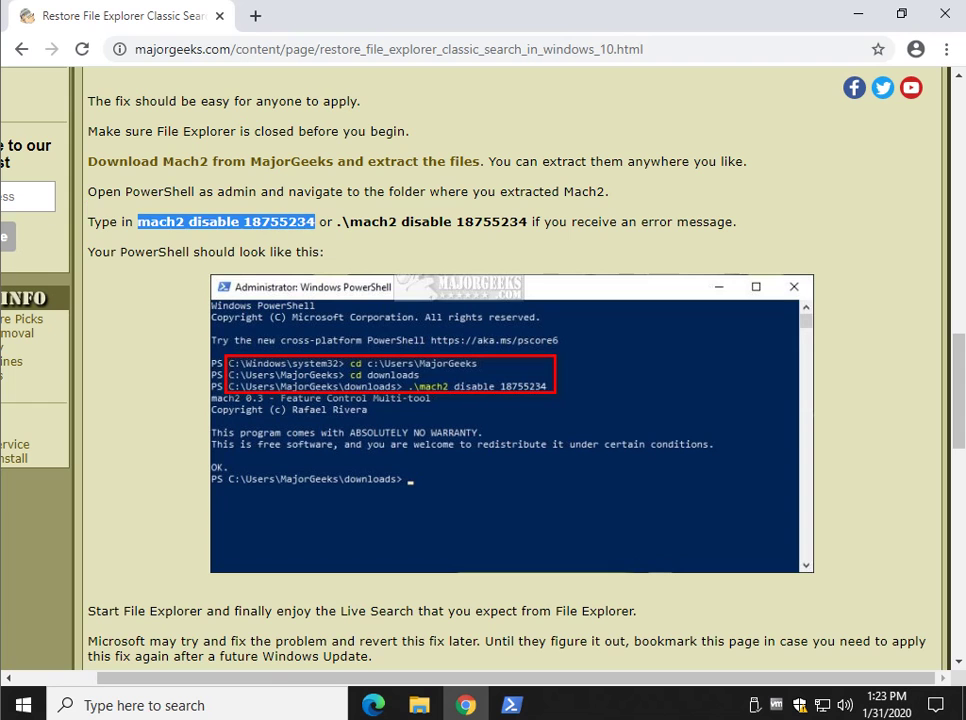
{"action": "right_click", "coordinate": [226, 166]}
{"action": "left_click", "coordinate": [262, 177]}
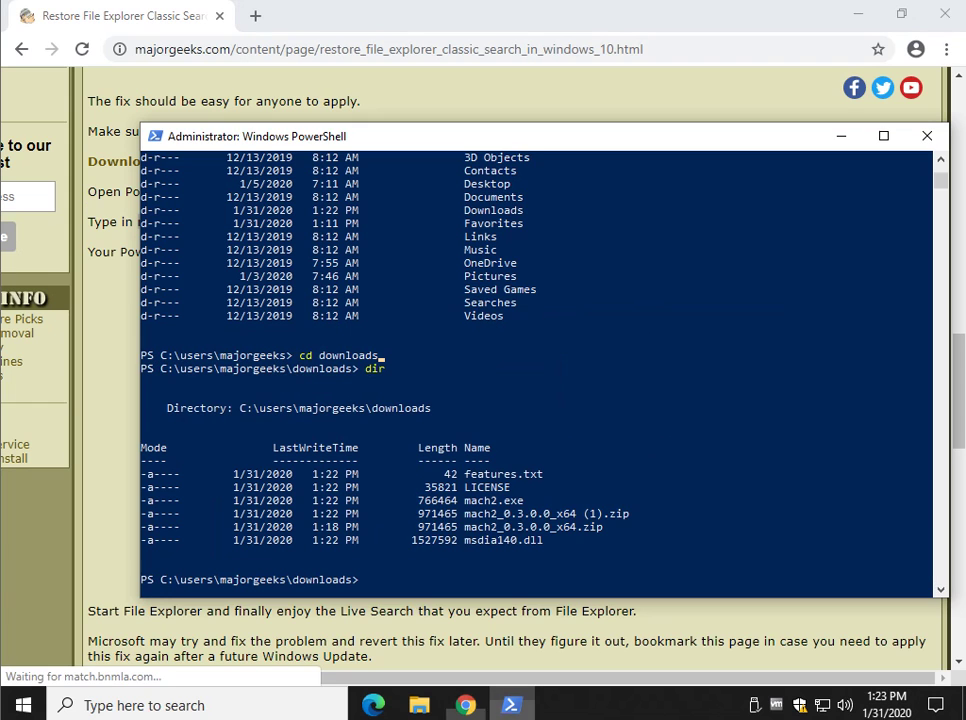
{"action": "mouse_move", "coordinate": [466, 705]}
{"action": "mouse_move", "coordinate": [465, 605]}
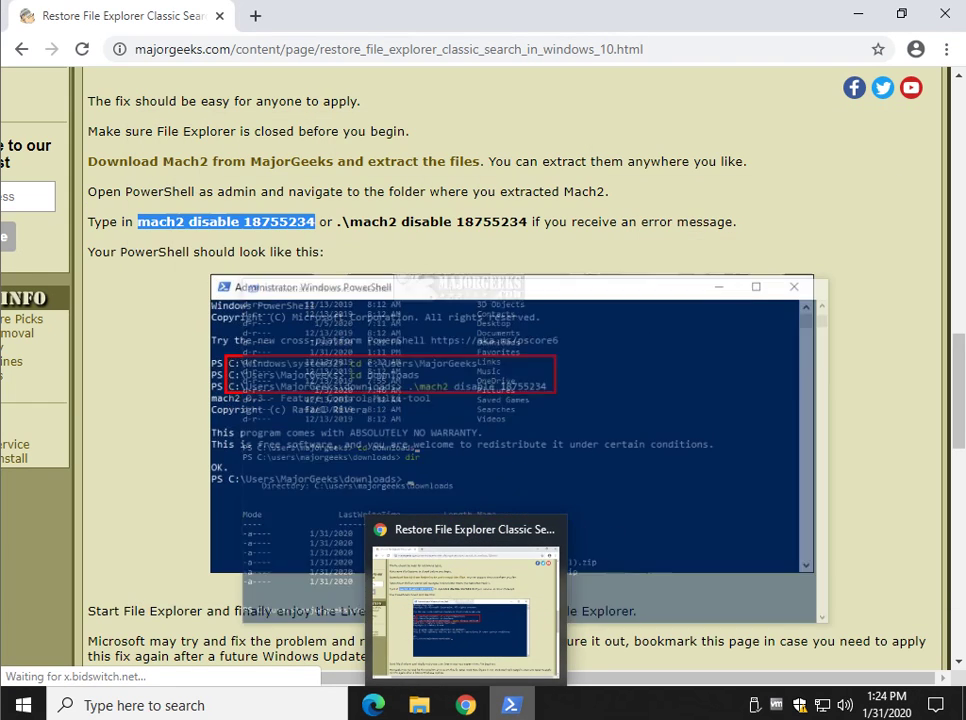
{"action": "key", "text": "ctrl+v"}
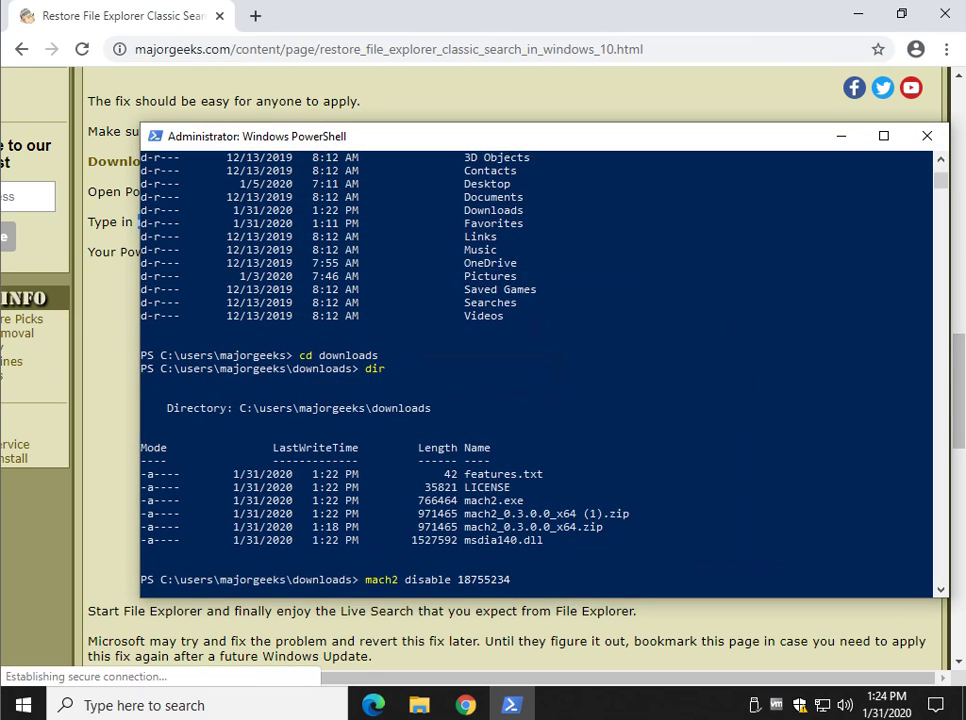
{"action": "key", "text": "Return"}
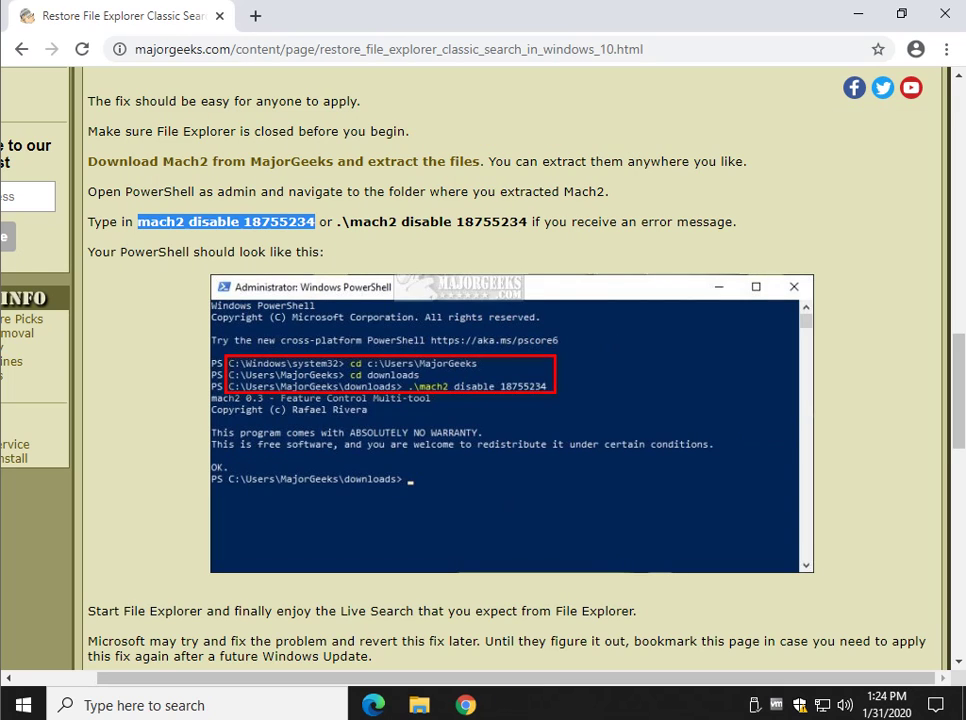
Step: Copy the '.\mach2 disable 18755234' variant from the article instead
{"action": "left_click_drag", "start_coordinate": [337, 221], "coordinate": [527, 221]}
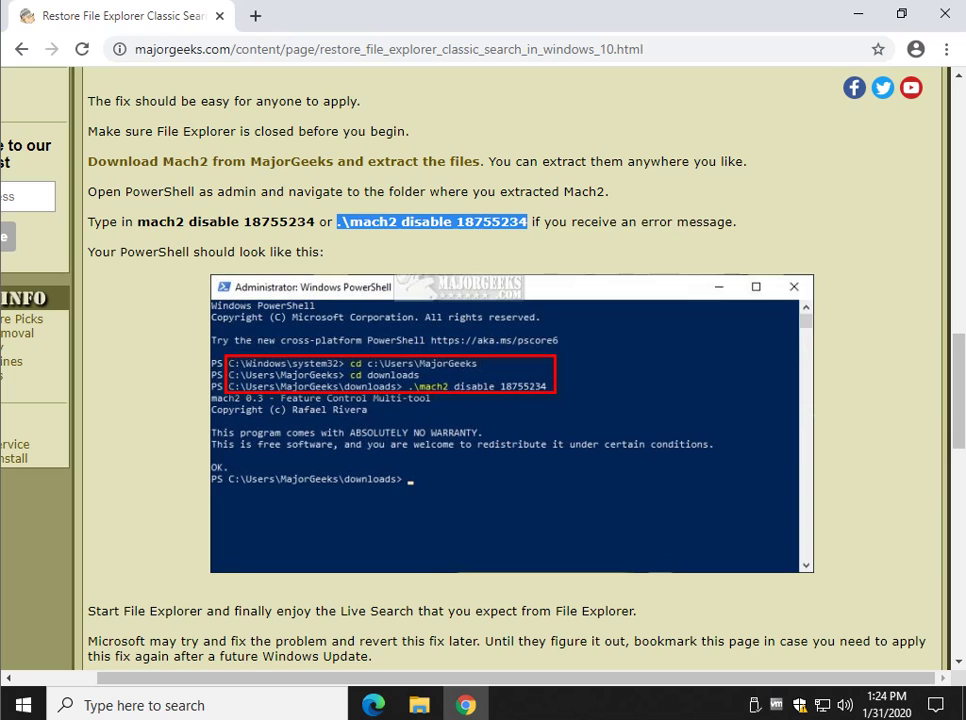
{"action": "right_click", "coordinate": [524, 230]}
{"action": "left_click", "coordinate": [560, 240]}
{"action": "key", "text": "super+x"}
Step: Open a new admin PowerShell and run the pasted '.\mach2 disable 18755234' command
{"action": "key", "text": "Return"}
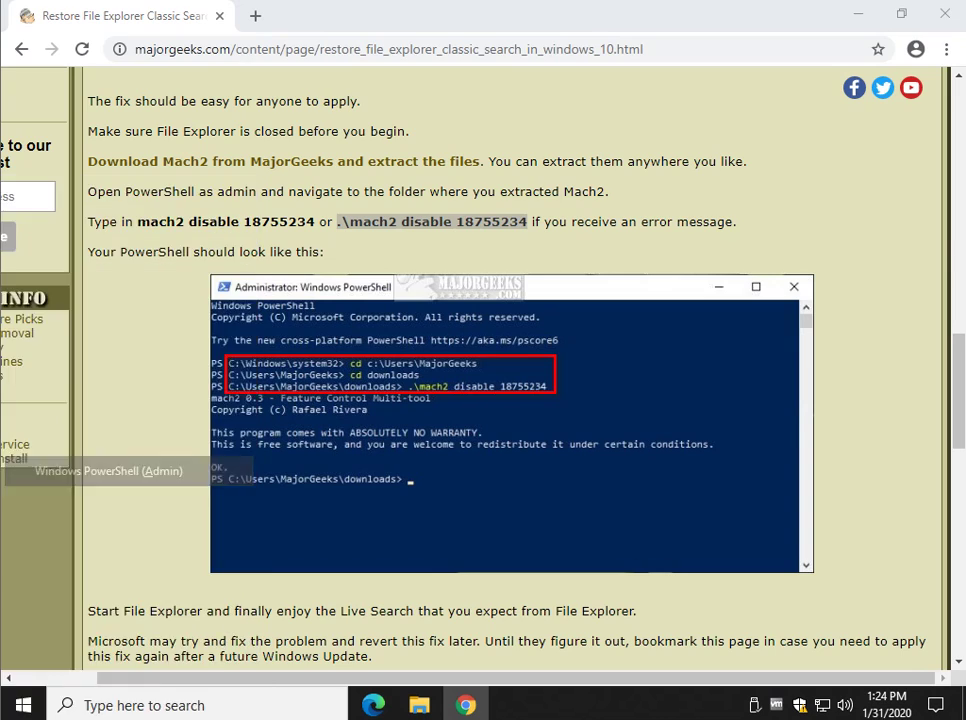
{"action": "key", "text": "alt+y"}
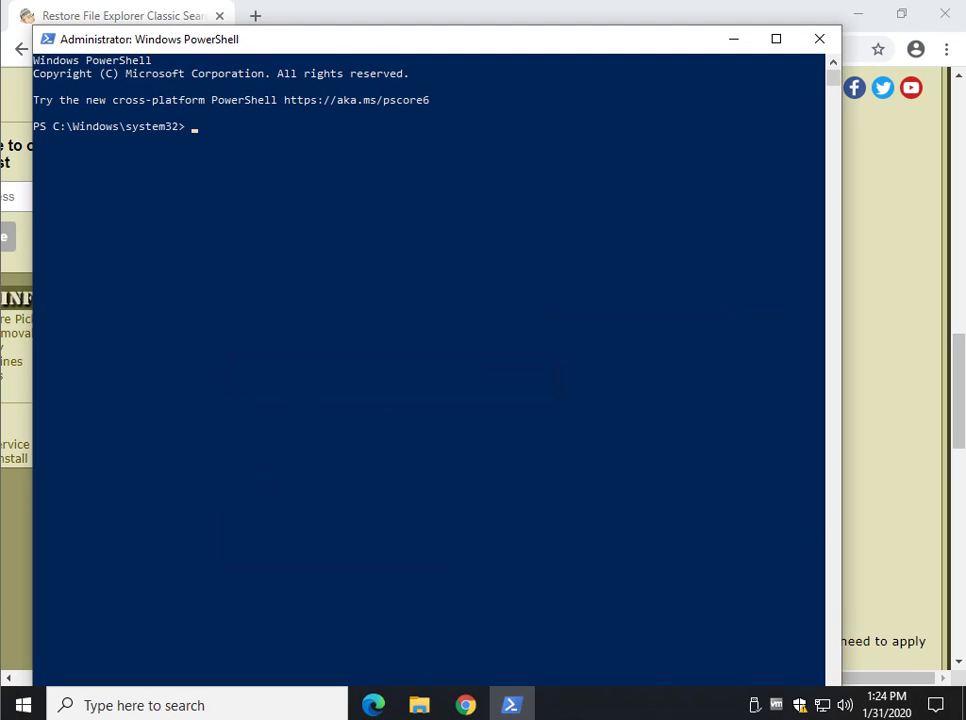
{"action": "key", "text": "ctrl+v"}
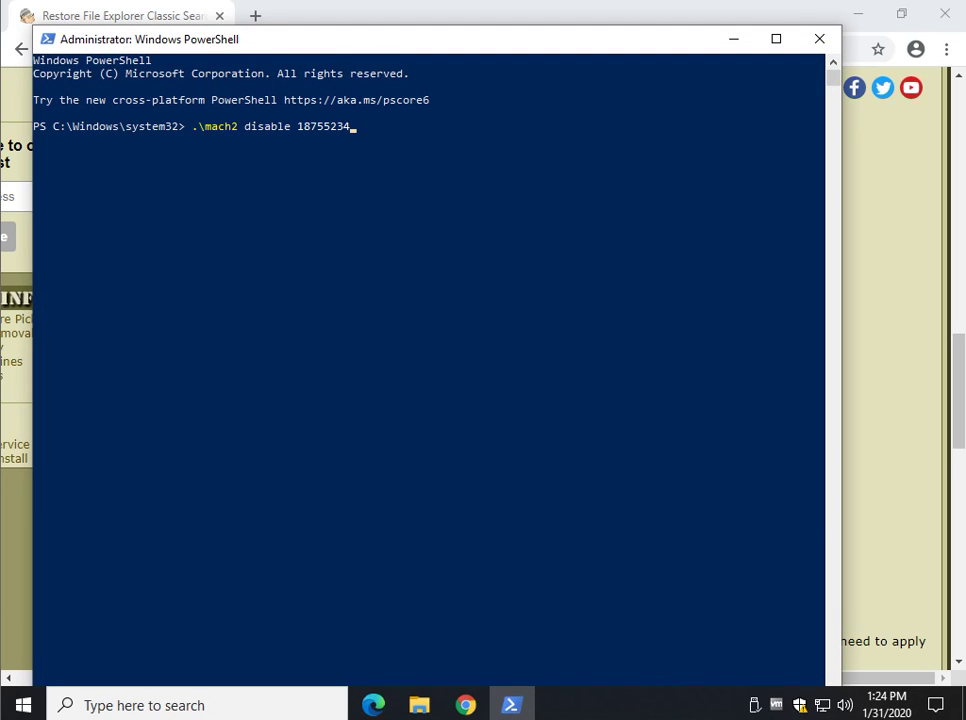
{"action": "left_click_drag", "start_coordinate": [478, 42], "coordinate": [545, 66]}
{"action": "key", "text": "Return"}
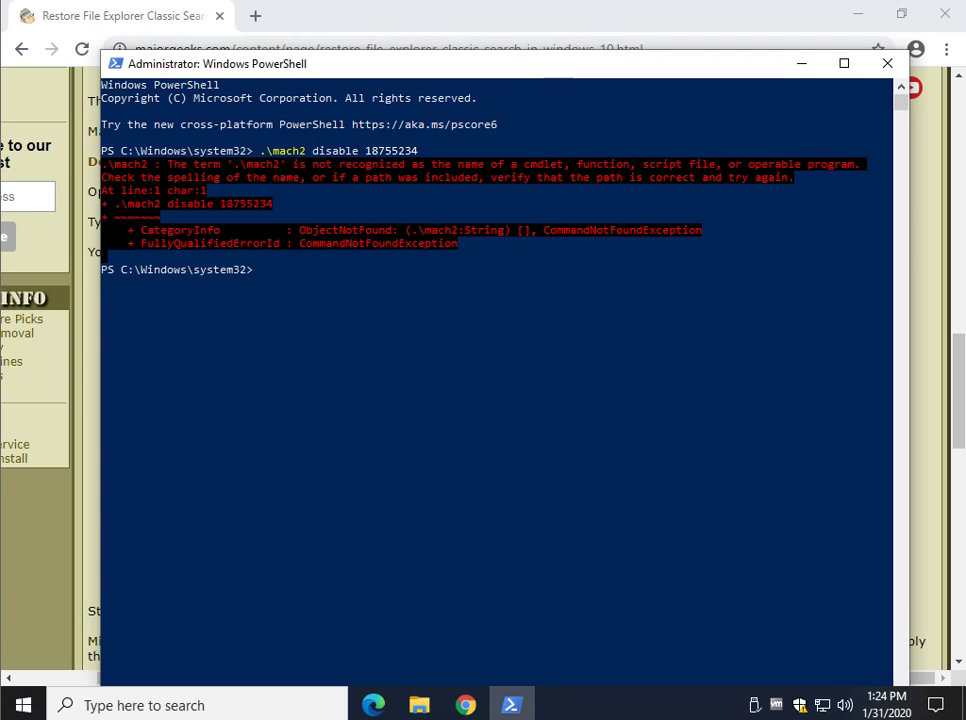
Step: Change to c:\users\majorgeeks\downloads and rerun '.\mach2 disable 18755234' so it reports OK
{"action": "type", "text": "cd c:\\majorge"}
{"action": "key", "text": "BackSpace"}
{"action": "key", "text": "BackSpace"}
{"action": "key", "text": "BackSpace"}
{"action": "key", "text": "BackSpace"}
{"action": "key", "text": "BackSpace"}
{"action": "key", "text": "BackSpace"}
{"action": "key", "text": "BackSpace"}
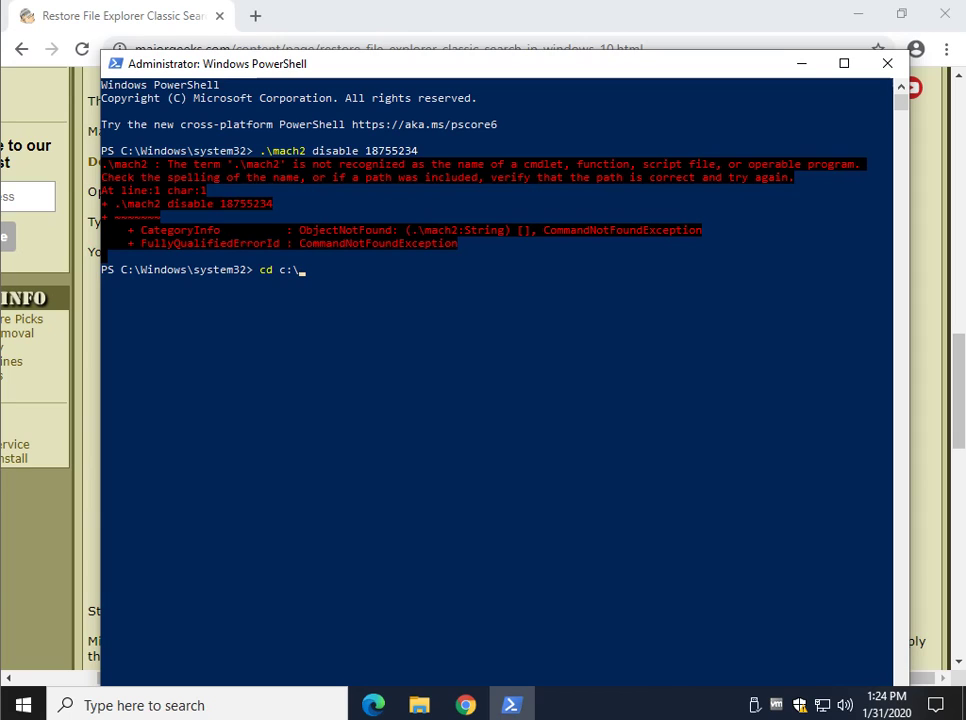
{"action": "type", "text": "users\\majorgeeks"}
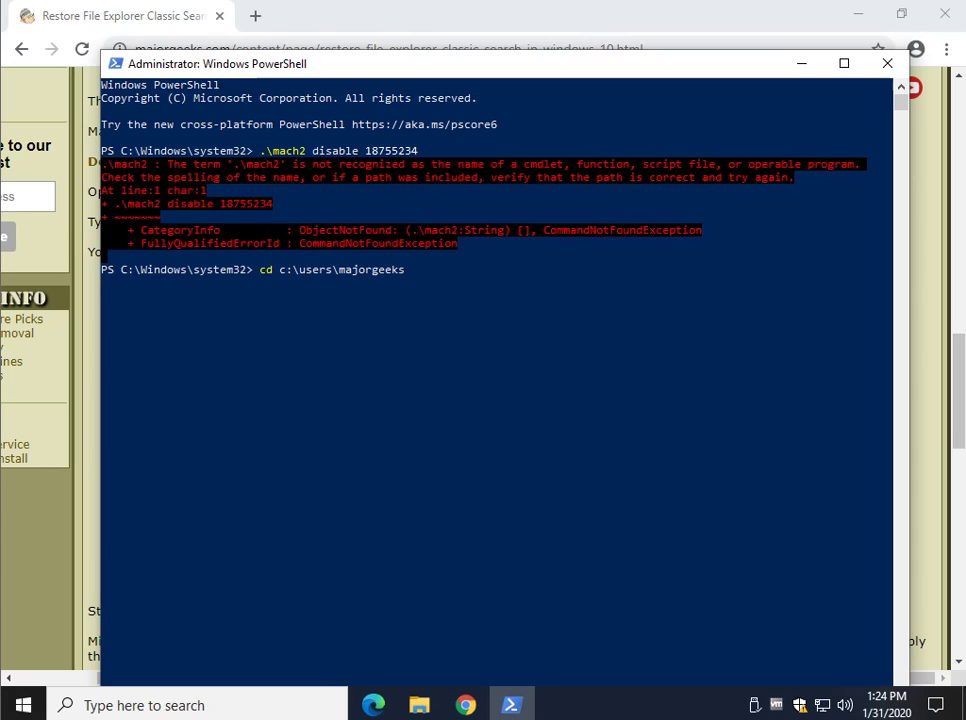
{"action": "type", "text": "\\downloads"}
{"action": "key", "text": "Return"}
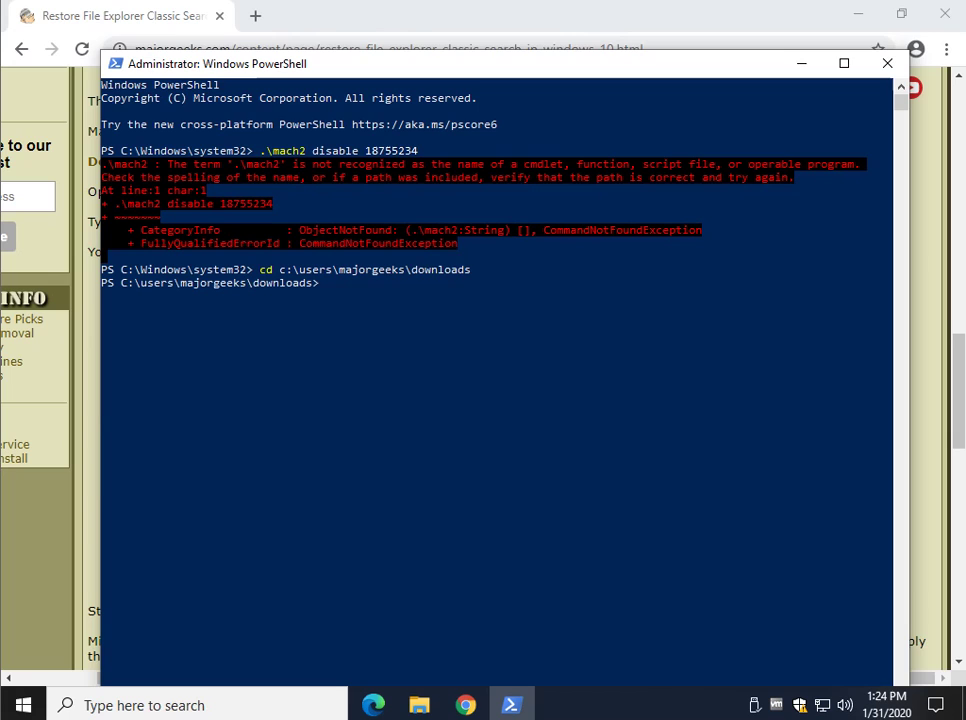
{"action": "type", "text": "dir"}
{"action": "key", "text": "Return"}
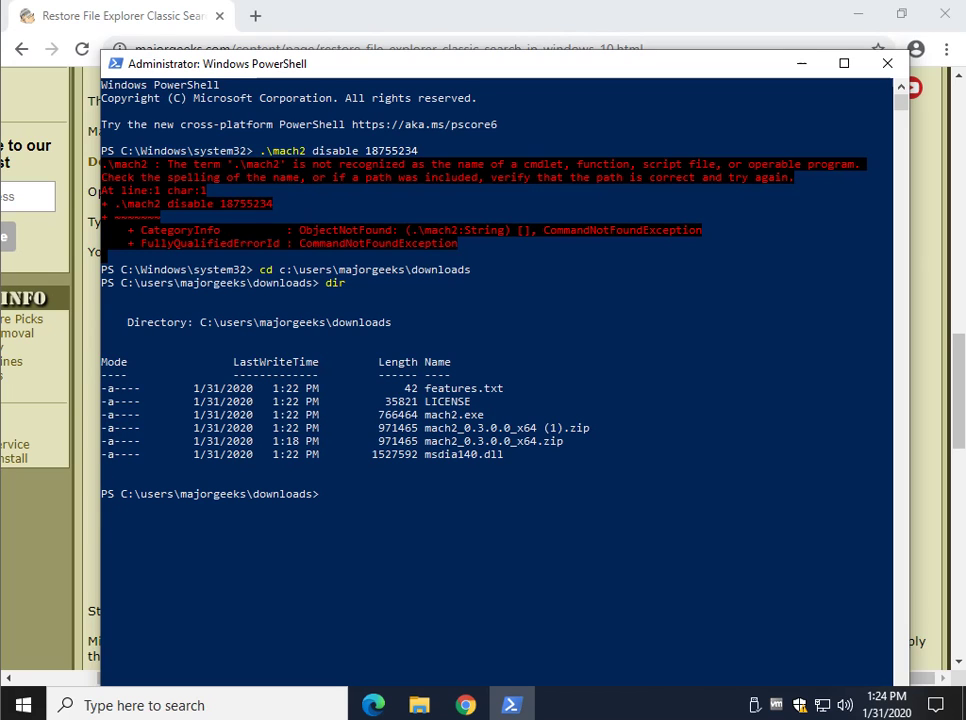
{"action": "key", "text": "Up"}
{"action": "key", "text": "Up"}
{"action": "key", "text": "Up"}
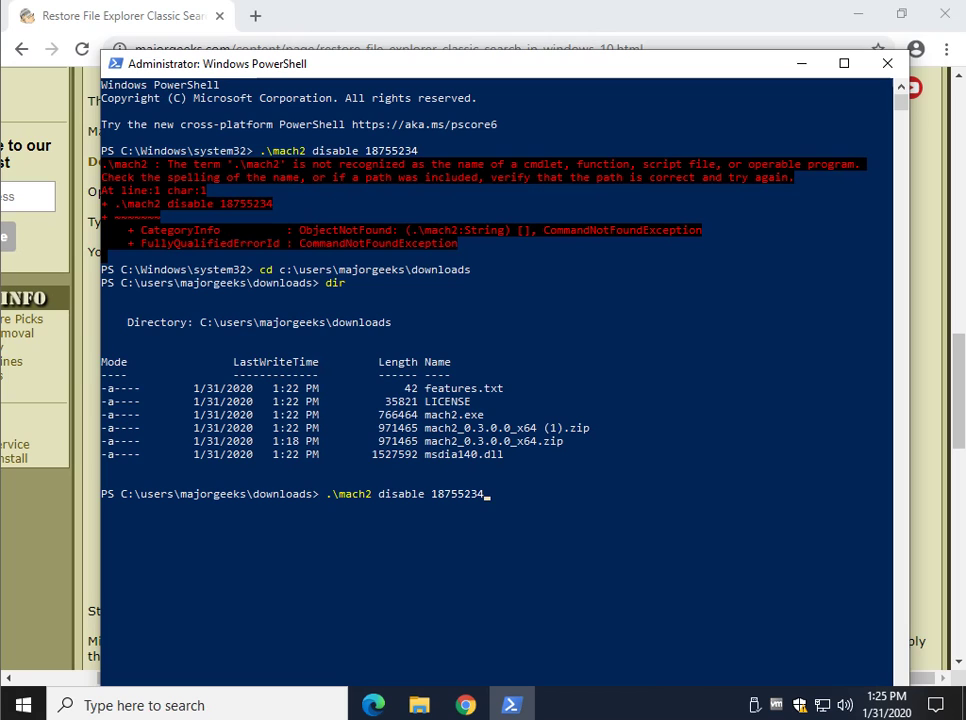
{"action": "key", "text": "Return"}
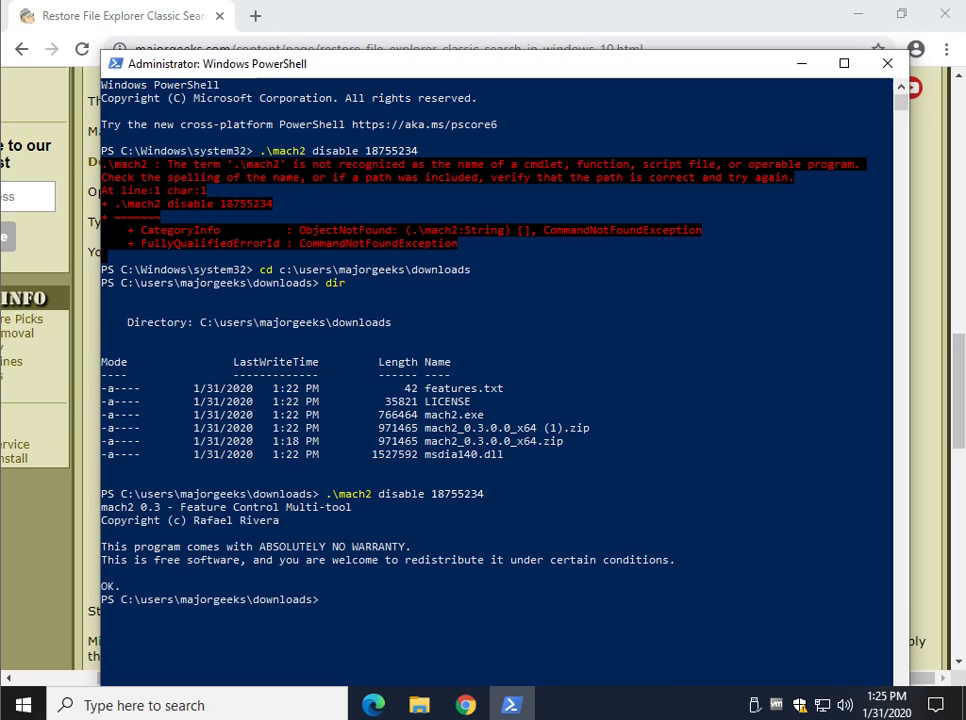
{"action": "scroll", "coordinate": [496, 370], "scroll_direction": "down", "scroll_amount": 1}
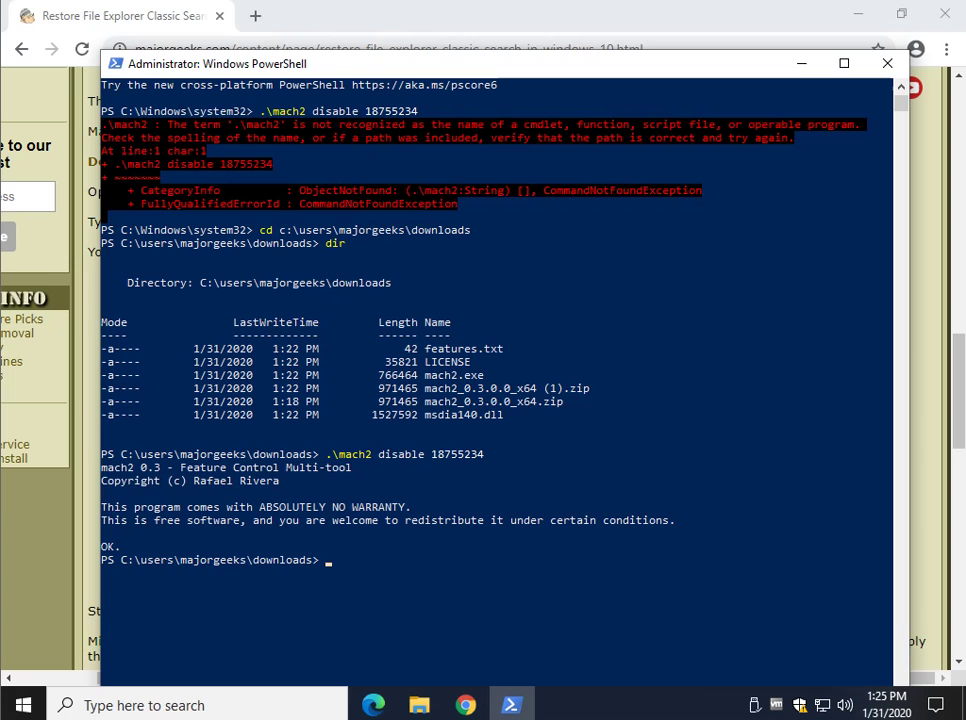
Step: Close PowerShell, briefly try File Explorer's search box, then close Explorer and Chrome
{"action": "key", "text": "alt+F4"}
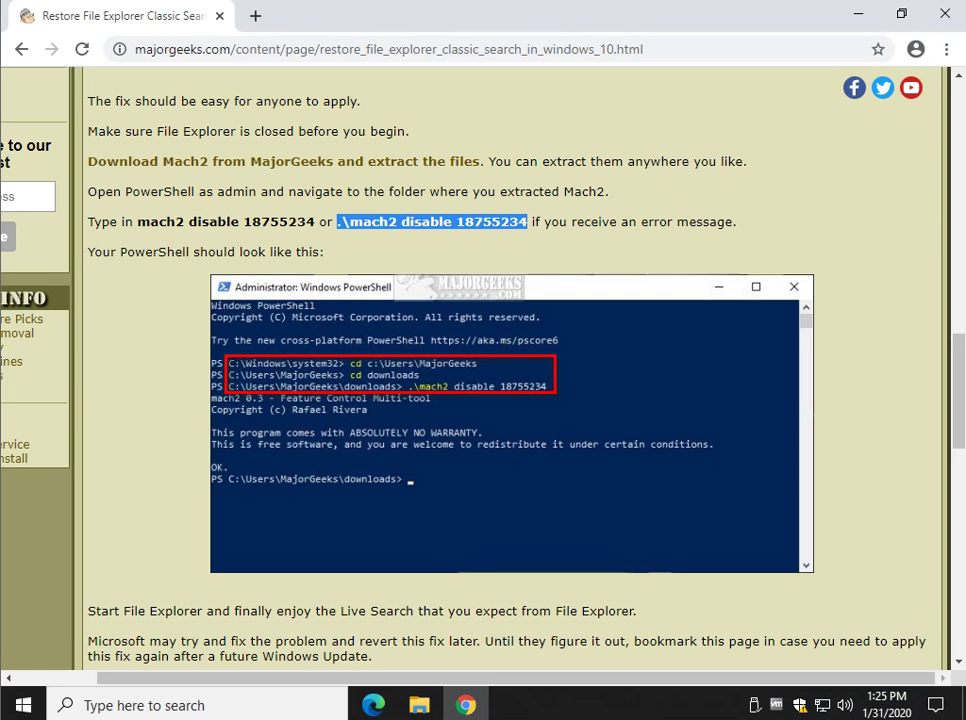
{"action": "key", "text": "super+e"}
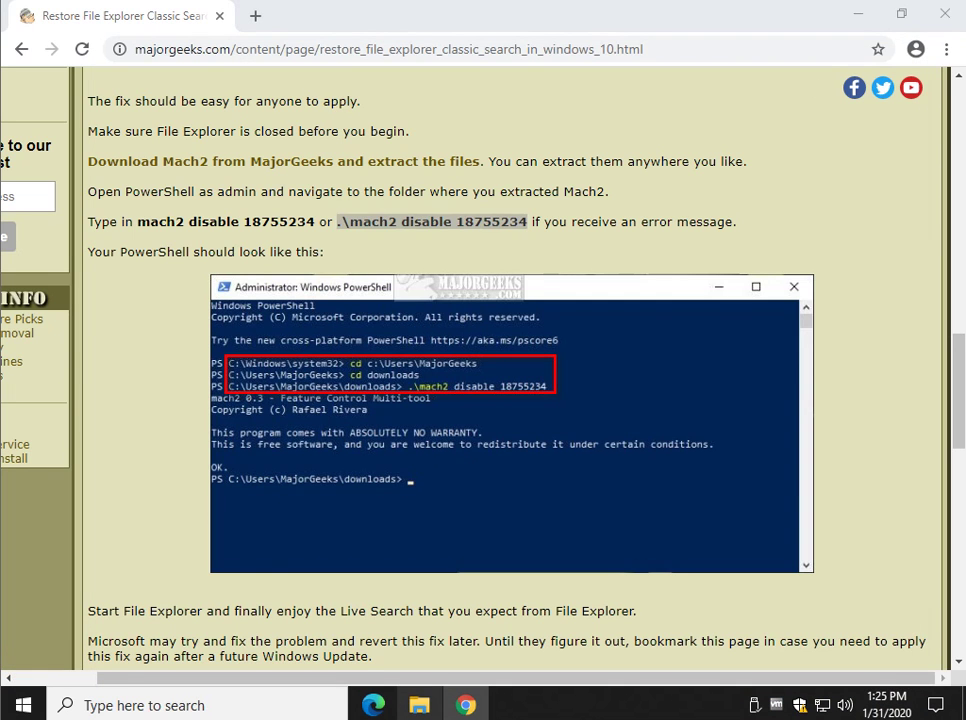
{"action": "left_click", "coordinate": [620, 224]}
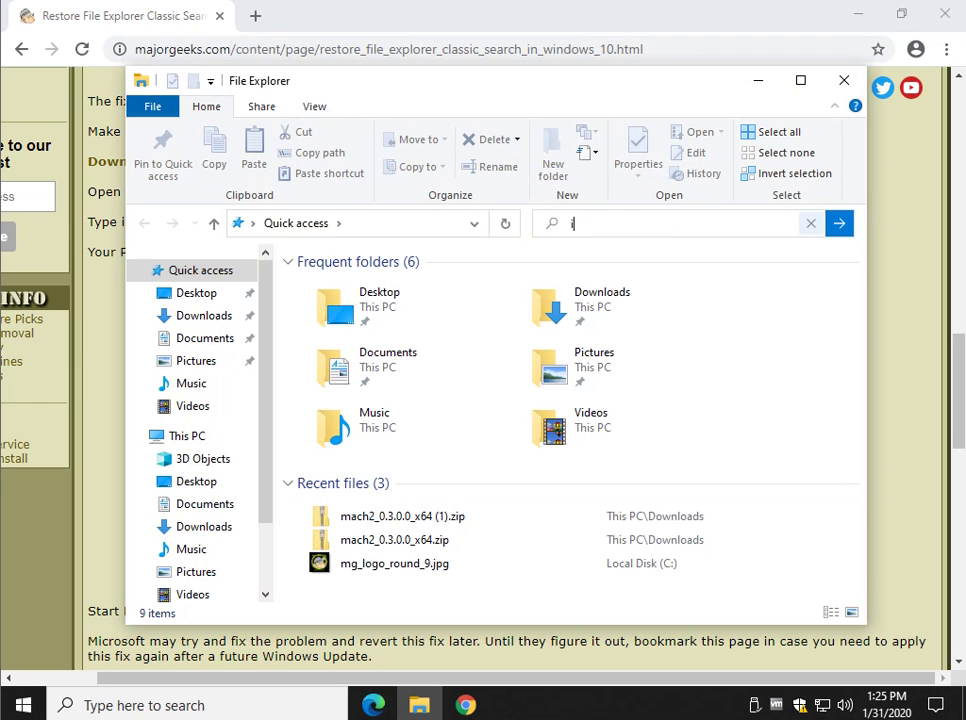
{"action": "left_click", "coordinate": [844, 80]}
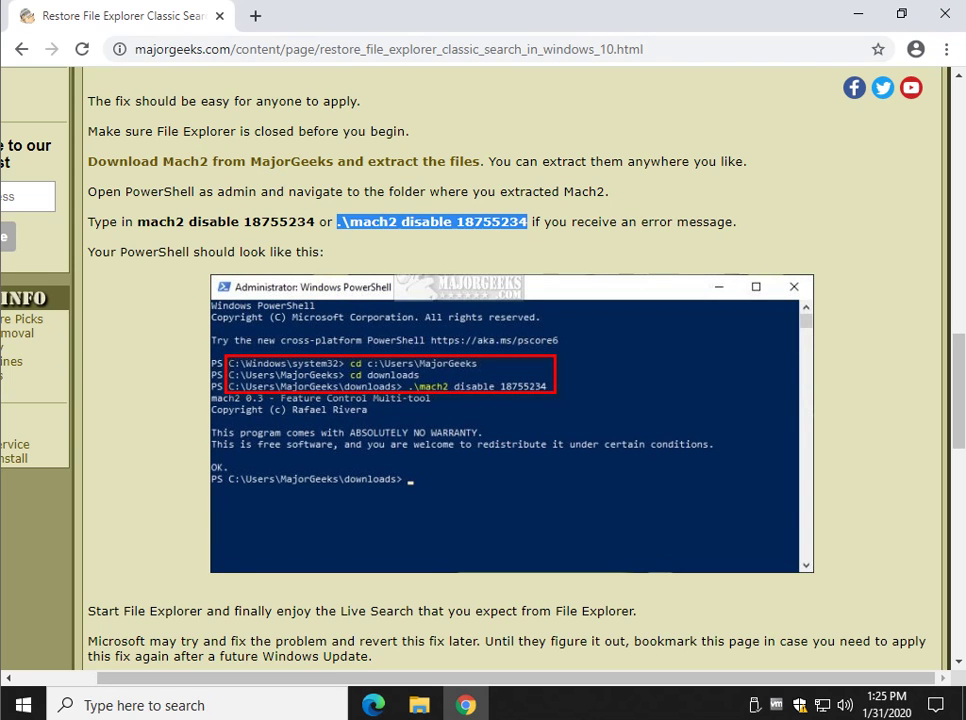
{"action": "left_click", "coordinate": [944, 13]}
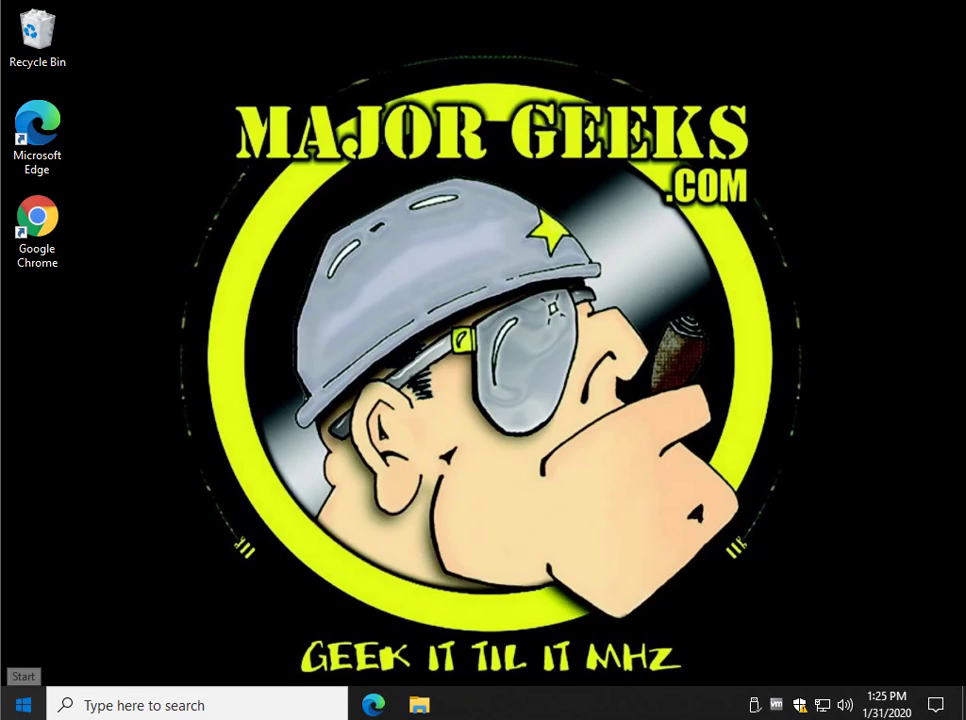
Step: Restart Windows using Power > Restart in the Start menu
{"action": "left_click", "coordinate": [22, 704]}
{"action": "mouse_move", "coordinate": [22, 660]}
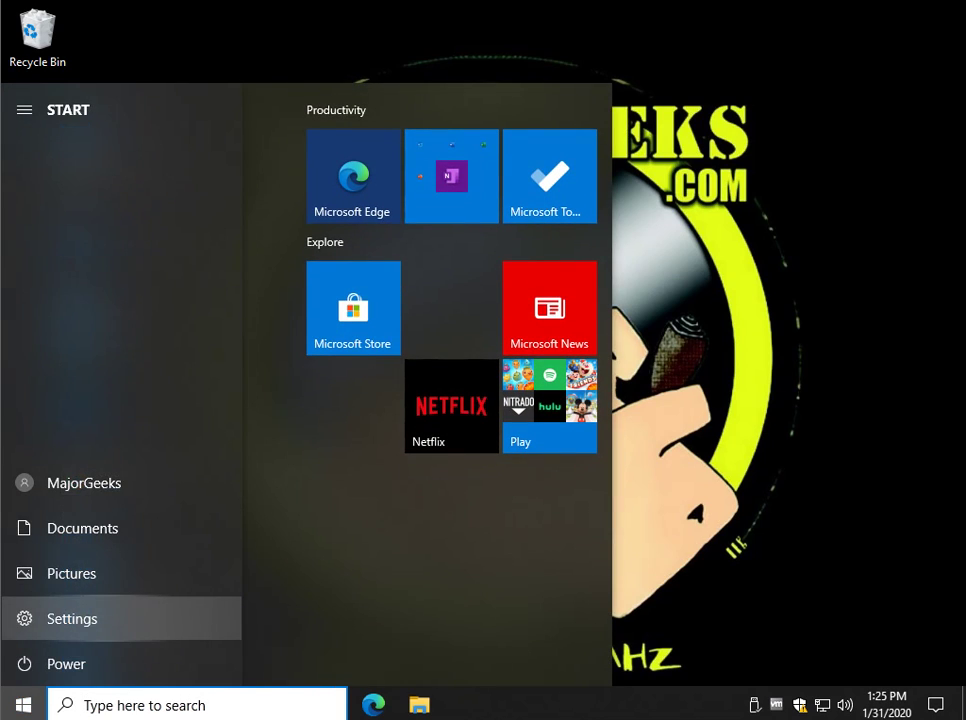
{"action": "left_click", "coordinate": [22, 618]}
{"action": "left_click", "coordinate": [22, 704]}
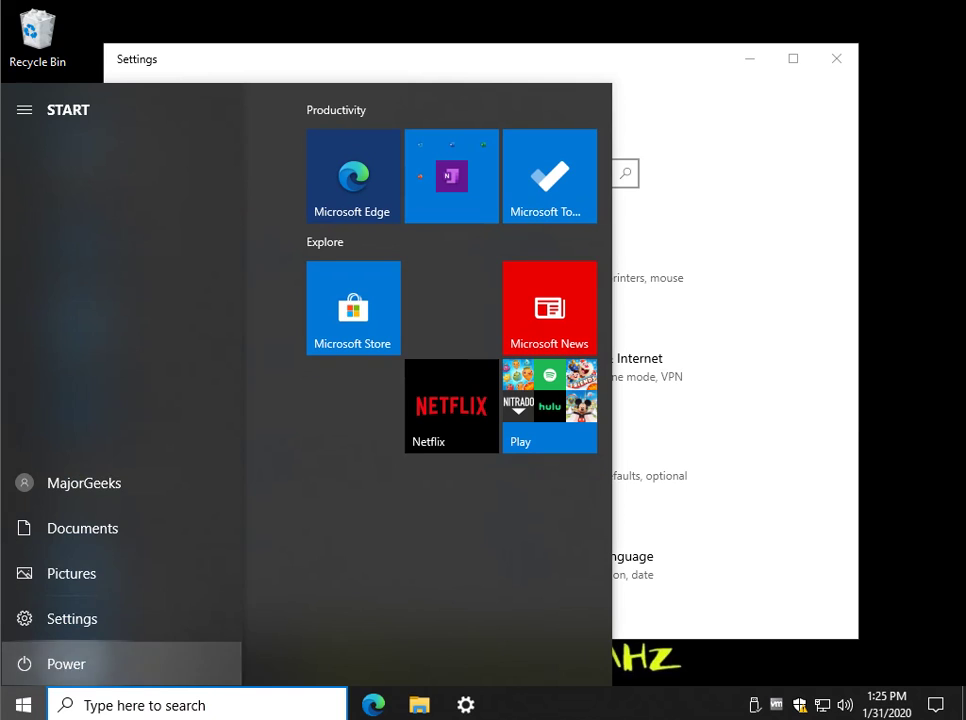
{"action": "left_click", "coordinate": [22, 662]}
{"action": "left_click", "coordinate": [60, 615]}
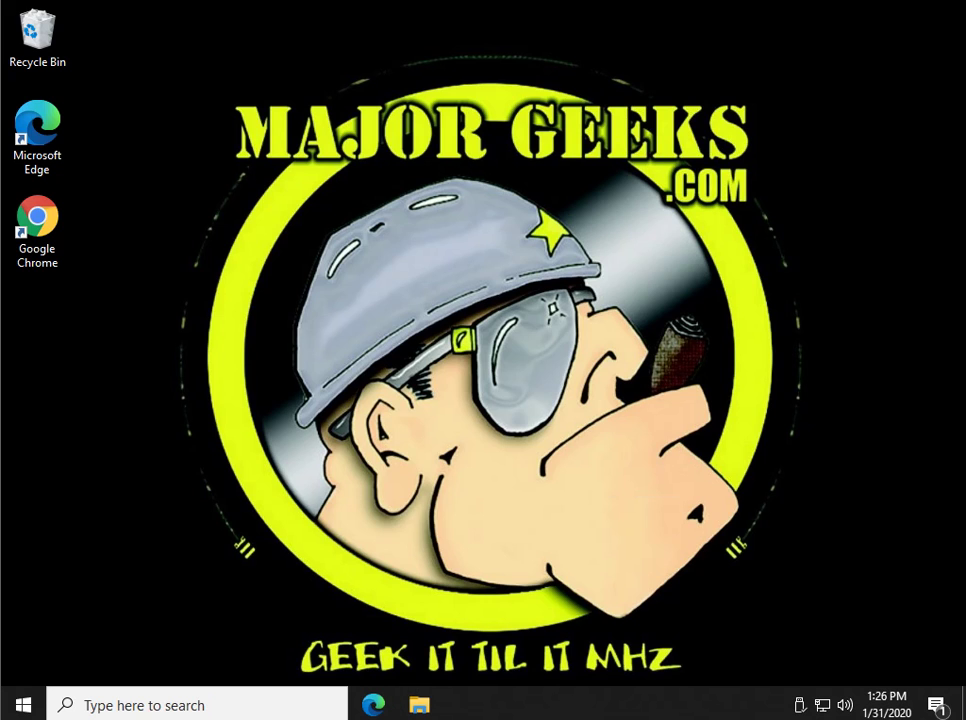
Step: Search Local Disk (C:) for 'i' in File Explorer, getting over 3,000 live results, then close it
{"action": "key", "text": "super+e"}
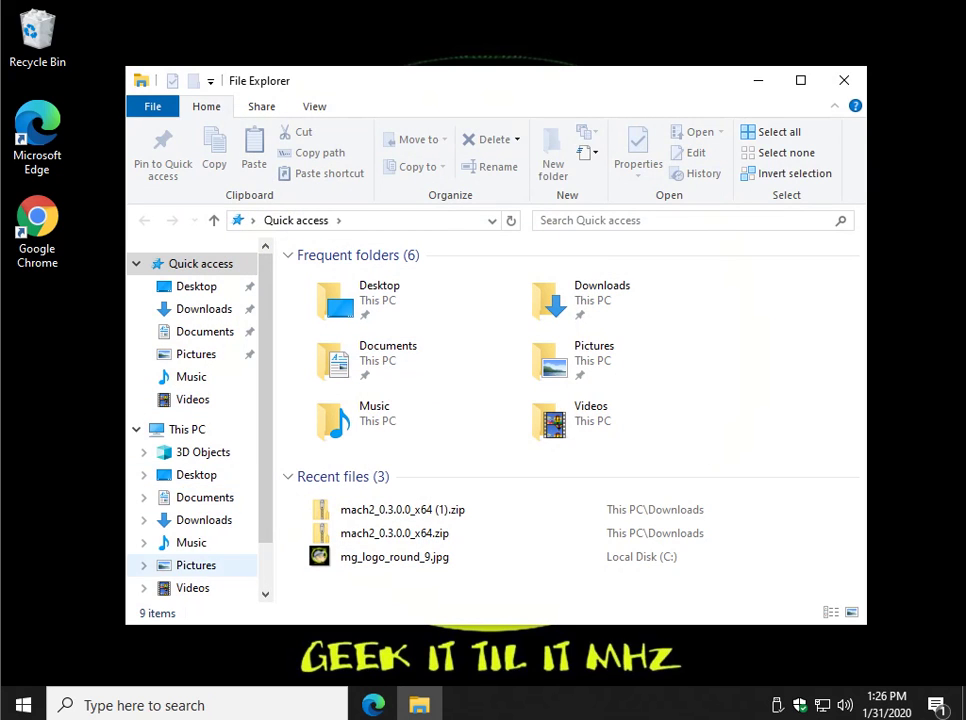
{"action": "scroll", "coordinate": [195, 470], "scroll_direction": "down", "scroll_amount": 1}
{"action": "left_click", "coordinate": [211, 550]}
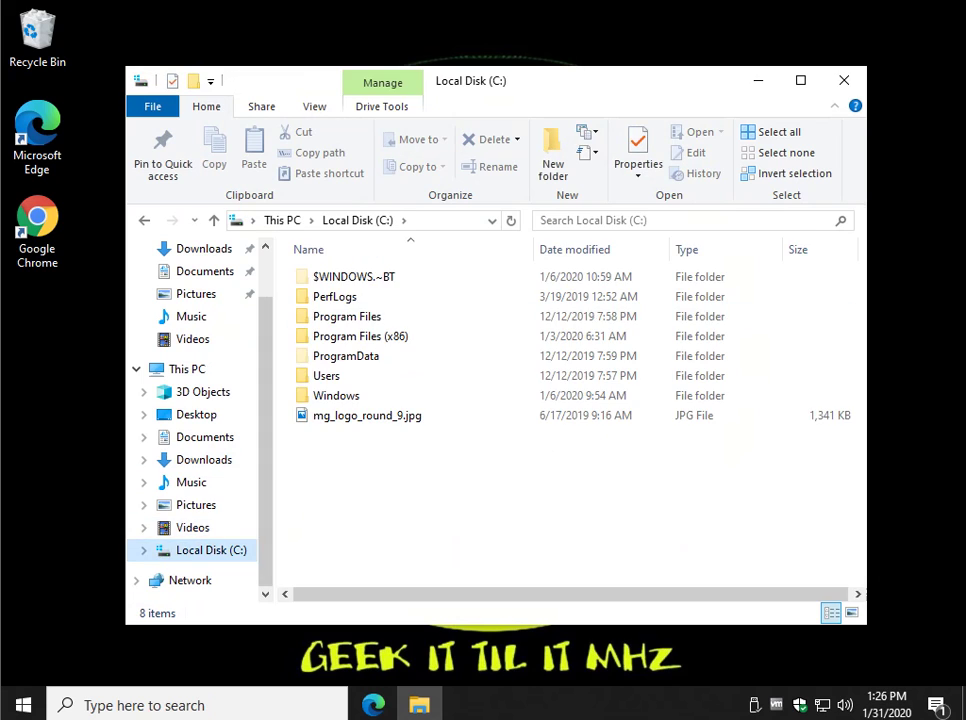
{"action": "left_click", "coordinate": [600, 220]}
{"action": "type", "text": "i"}
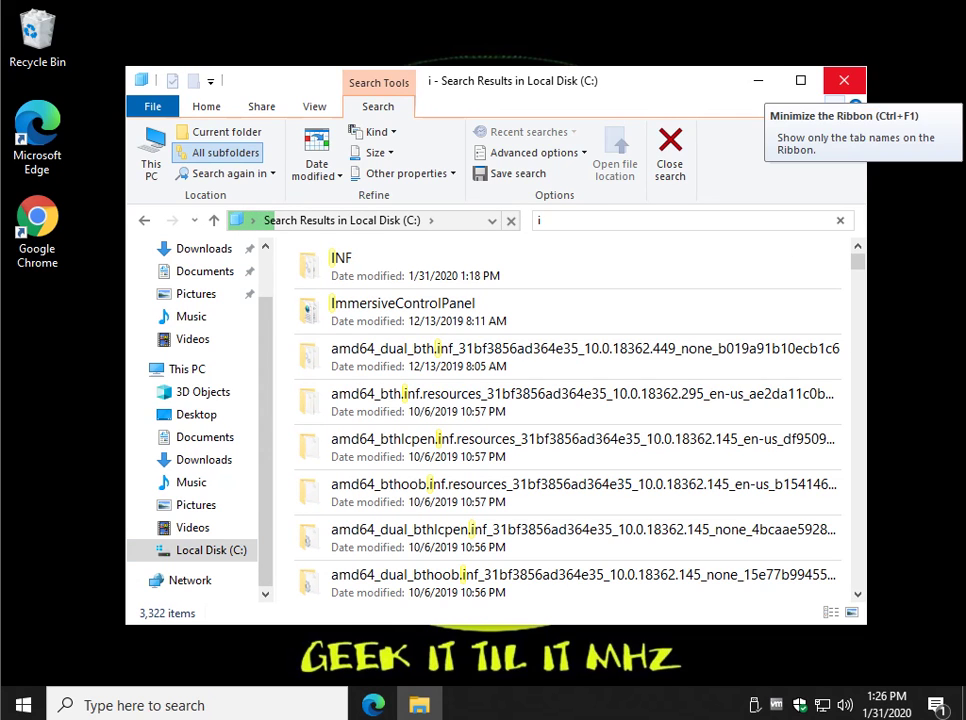
{"action": "left_click", "coordinate": [844, 80]}
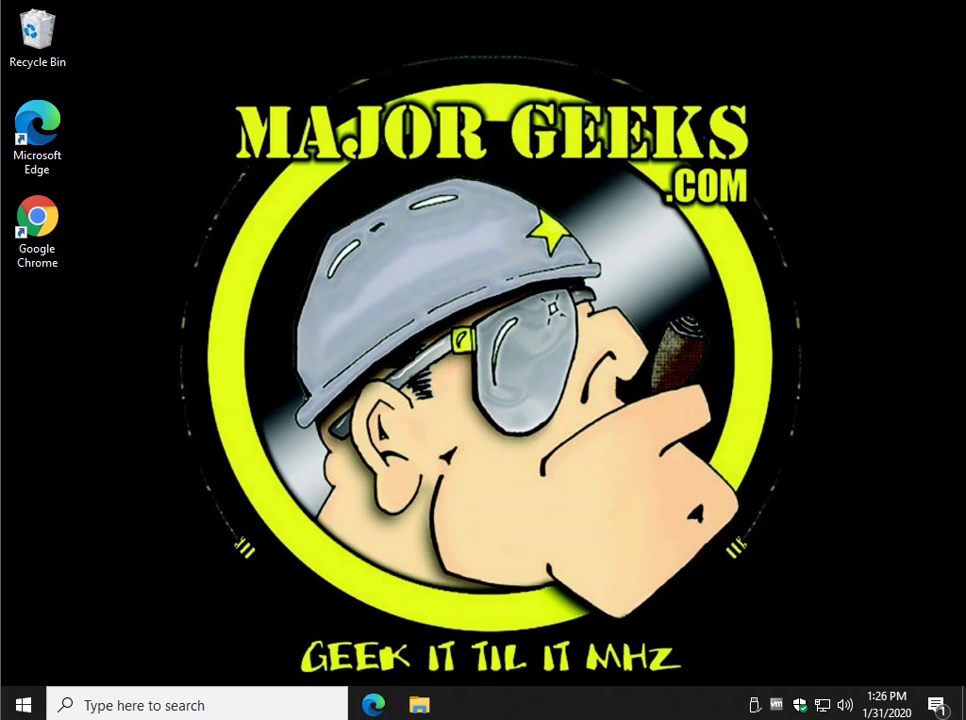